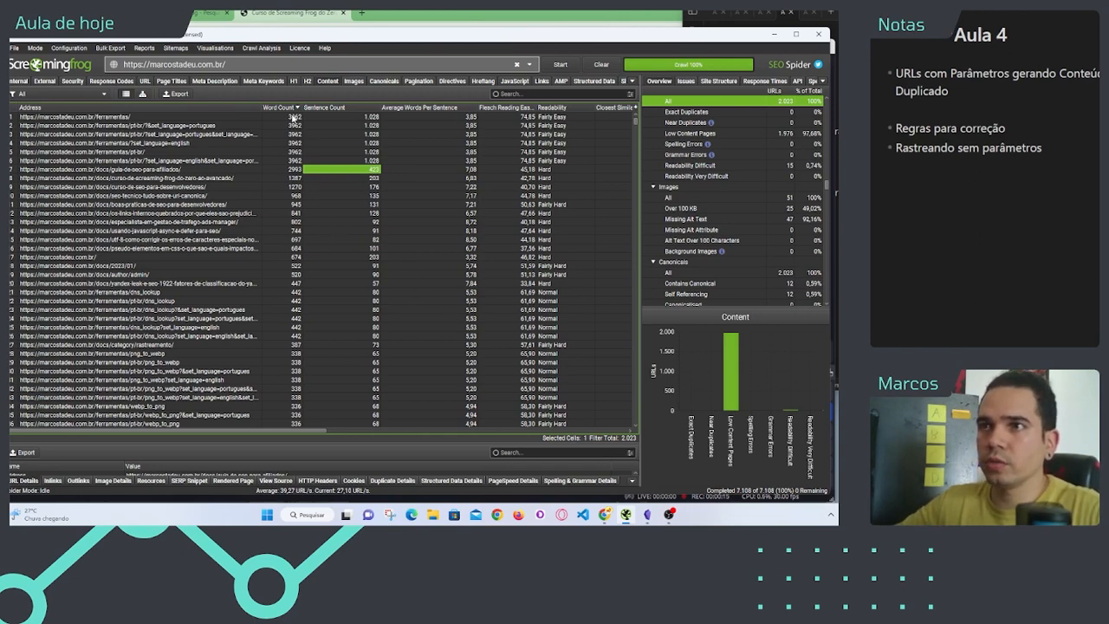
# Step: Examine the word counts of the top /ferramentas/ URLs and the list of internal HTML pages
pyautogui.moveTo(294, 118); pyautogui.dragTo(286, 171)
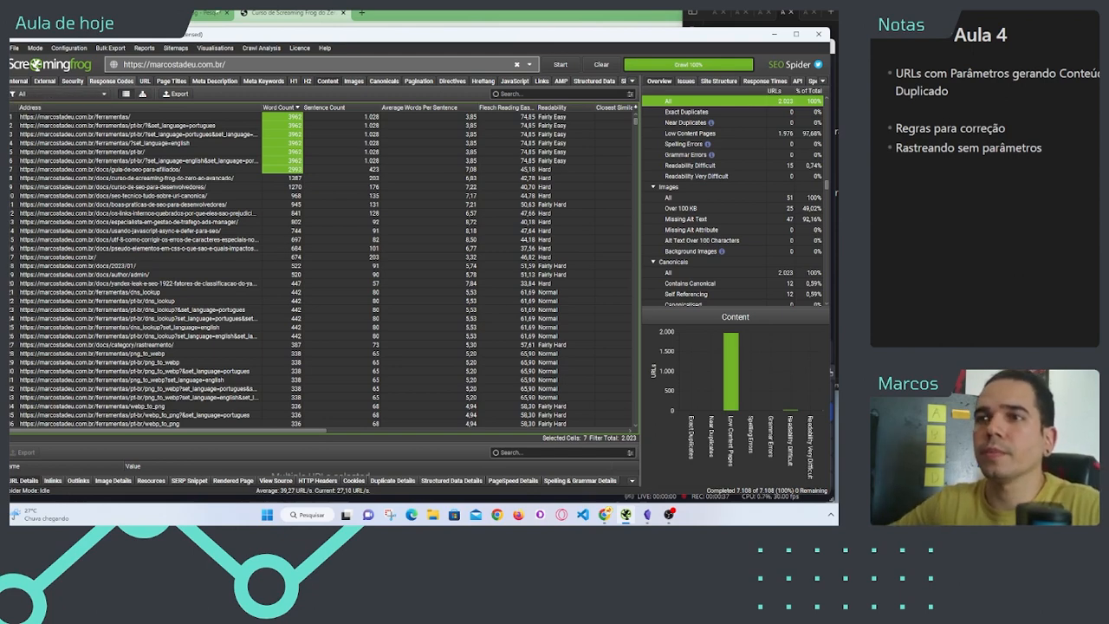
pyautogui.click(323, 249)
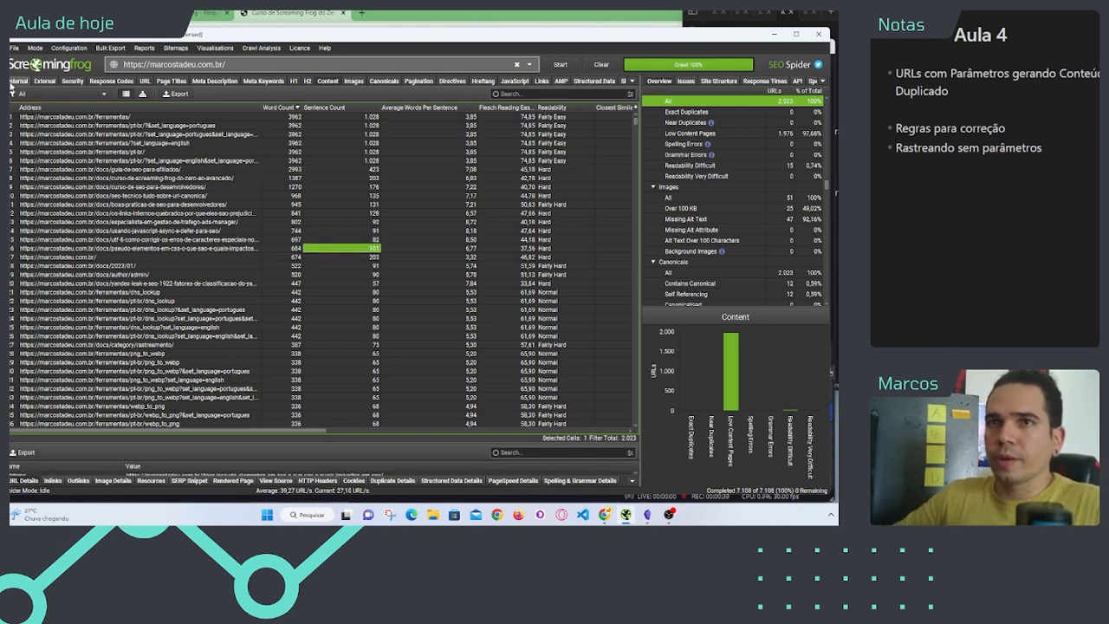
pyautogui.click(12, 82)
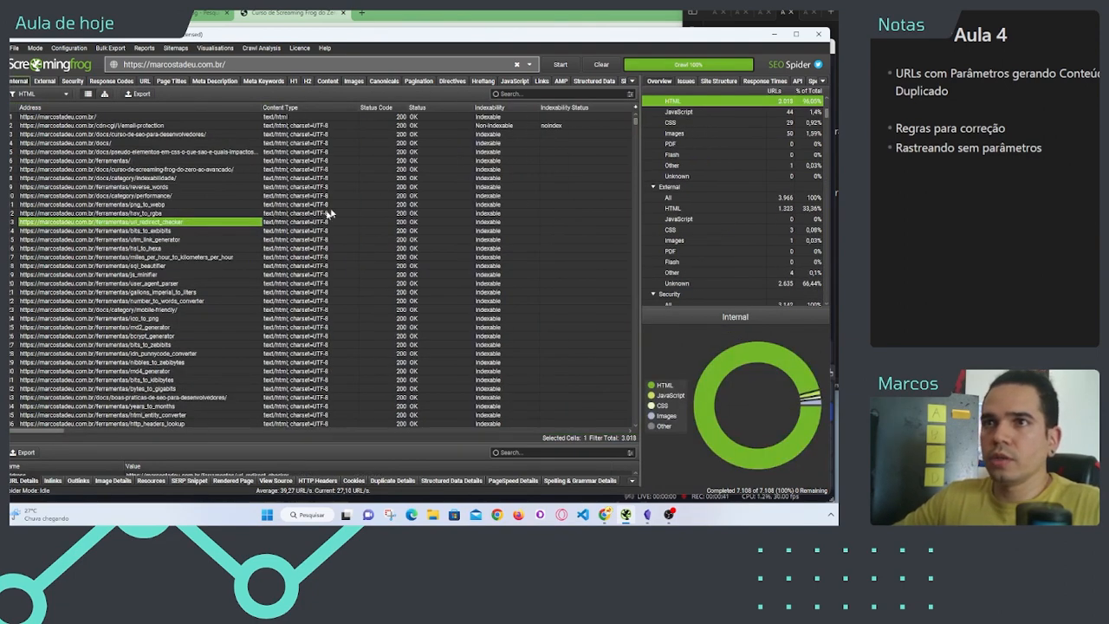
pyautogui.click(179, 197)
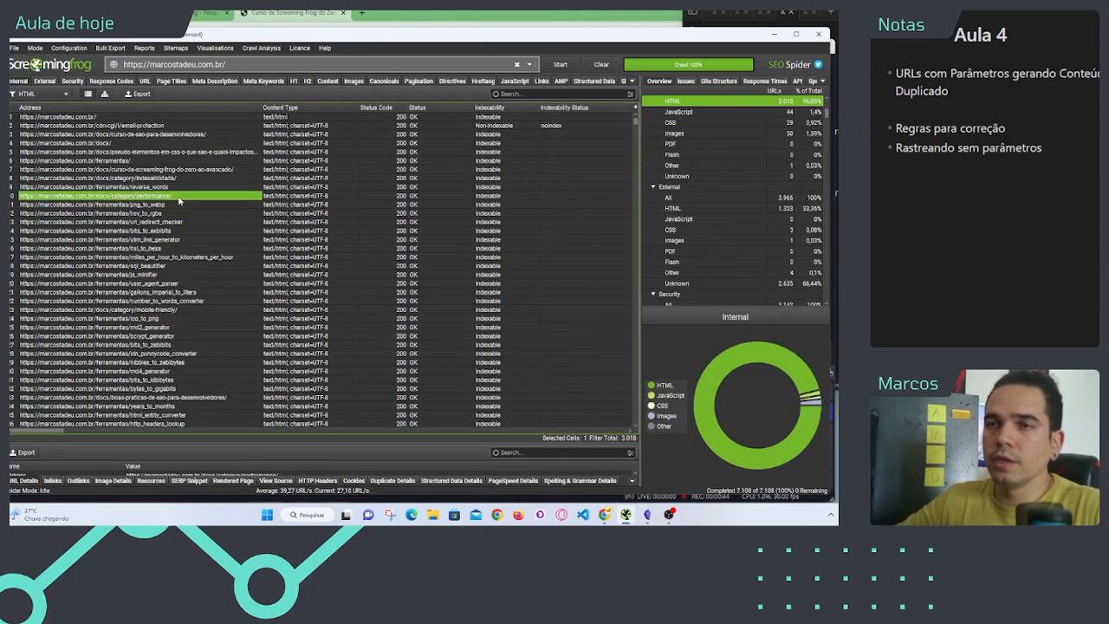
# Step: Examine the duplicate page titles and compare the ascii_converter and base64_decoder entries with their addresses
pyautogui.click(172, 82)
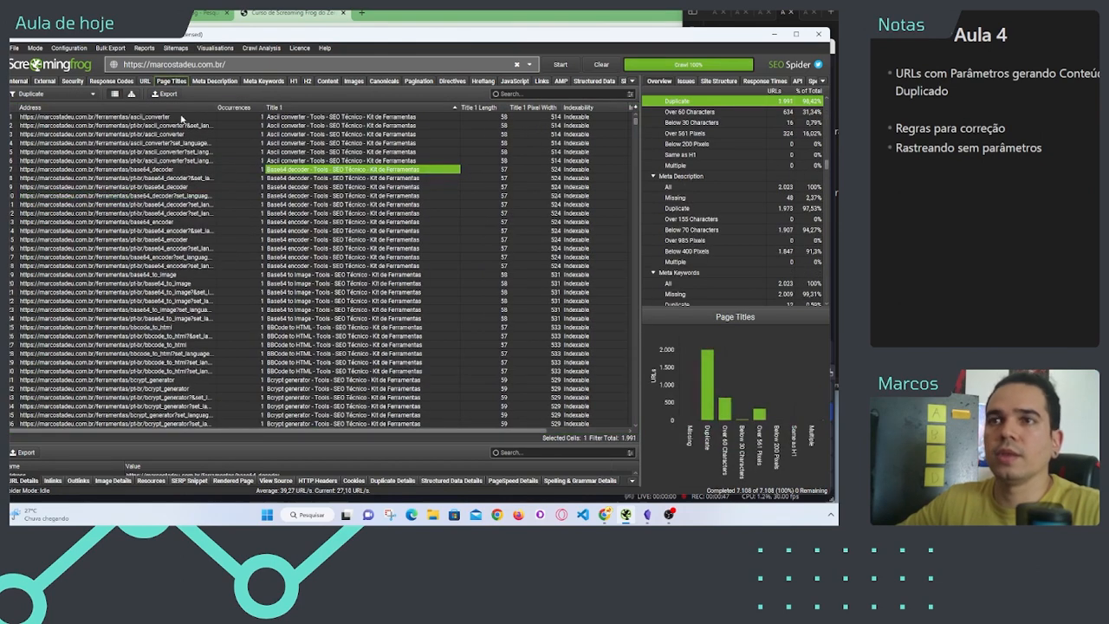
pyautogui.moveTo(182, 126); pyautogui.dragTo(190, 187)
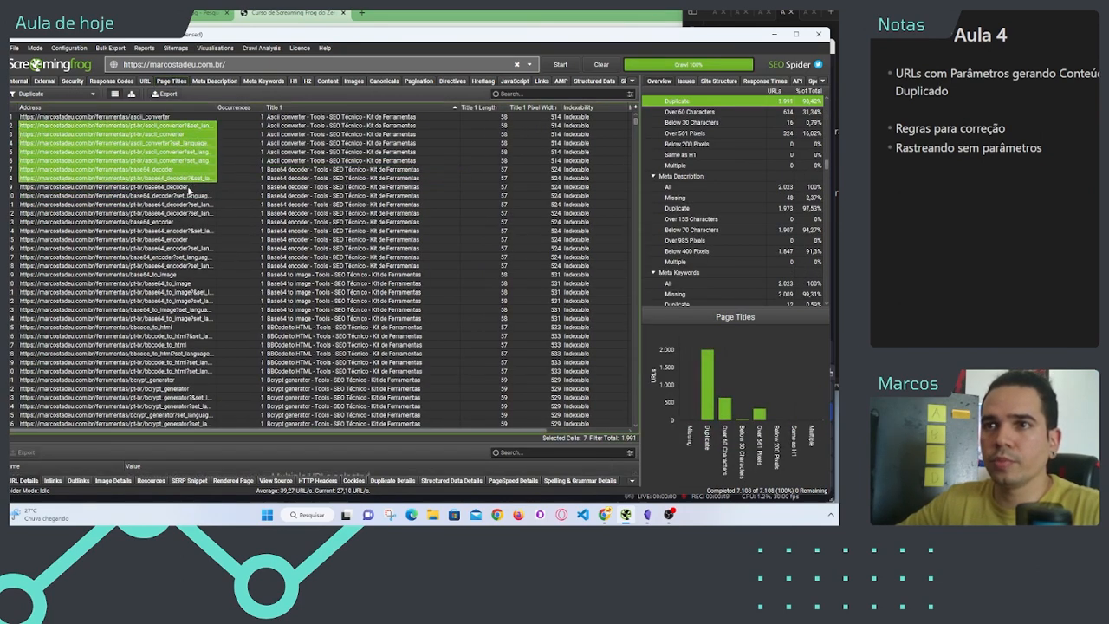
pyautogui.click(184, 186)
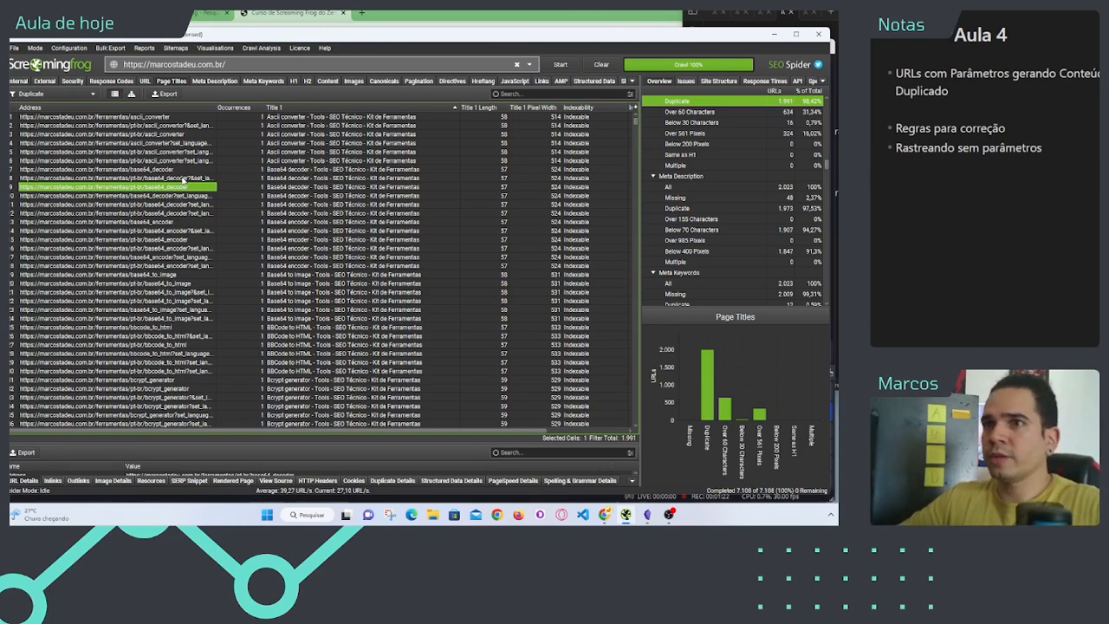
pyautogui.click(184, 232)
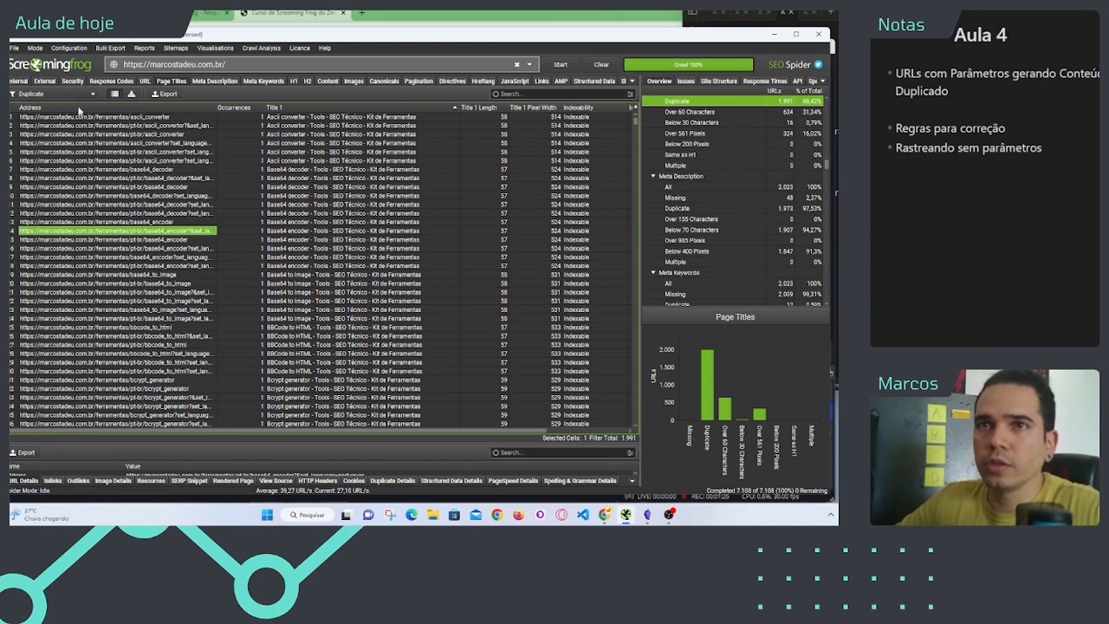
pyautogui.click(286, 119)
pyautogui.moveTo(303, 161); pyautogui.dragTo(302, 129)
pyautogui.click(317, 196)
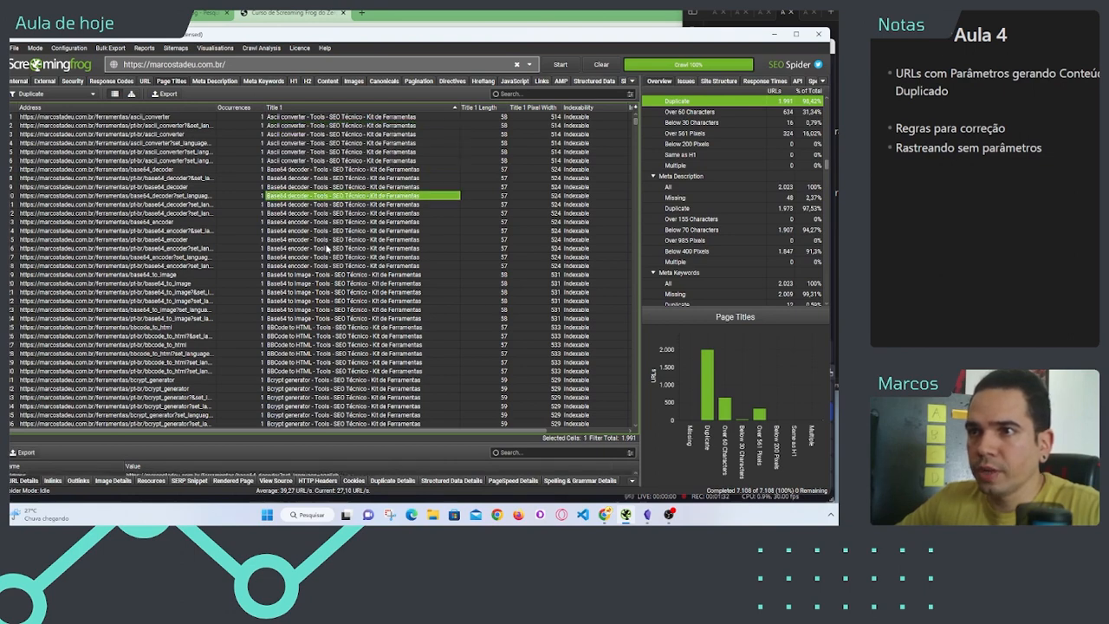
# Step: Copy the six base64_decoder addresses from the duplicate titles list and paste them below the bullets of the Aula 5 note in the notes app
pyautogui.moveTo(317, 262); pyautogui.dragTo(206, 172)
pyautogui.click(310, 170)
pyautogui.click(309, 180)
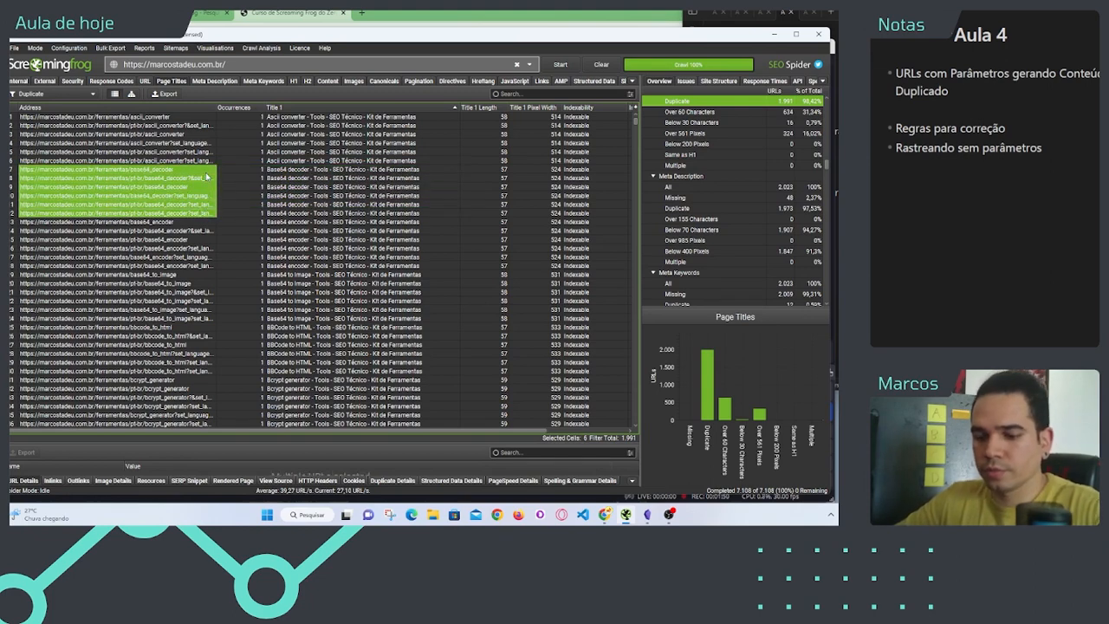
pyautogui.click(835, 236)
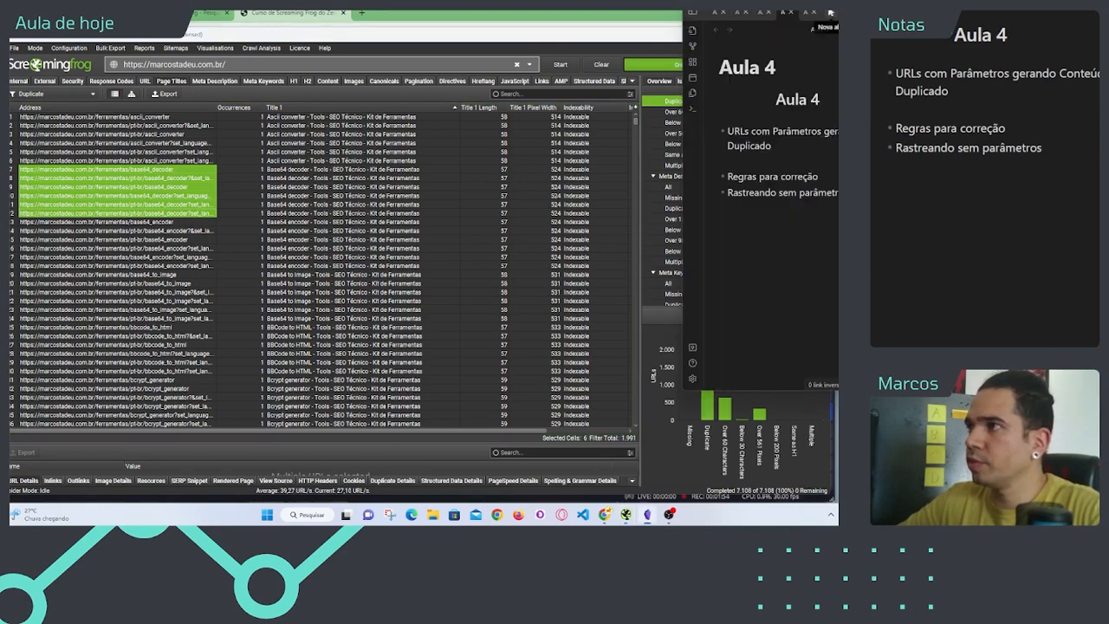
pyautogui.click(692, 13)
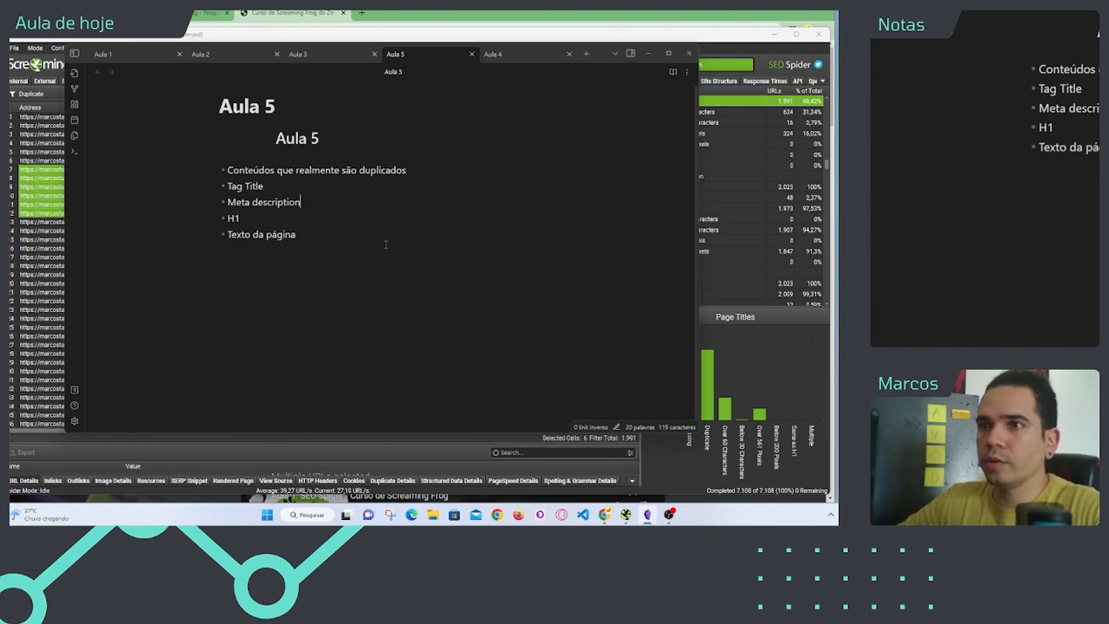
pyautogui.click(385, 245)
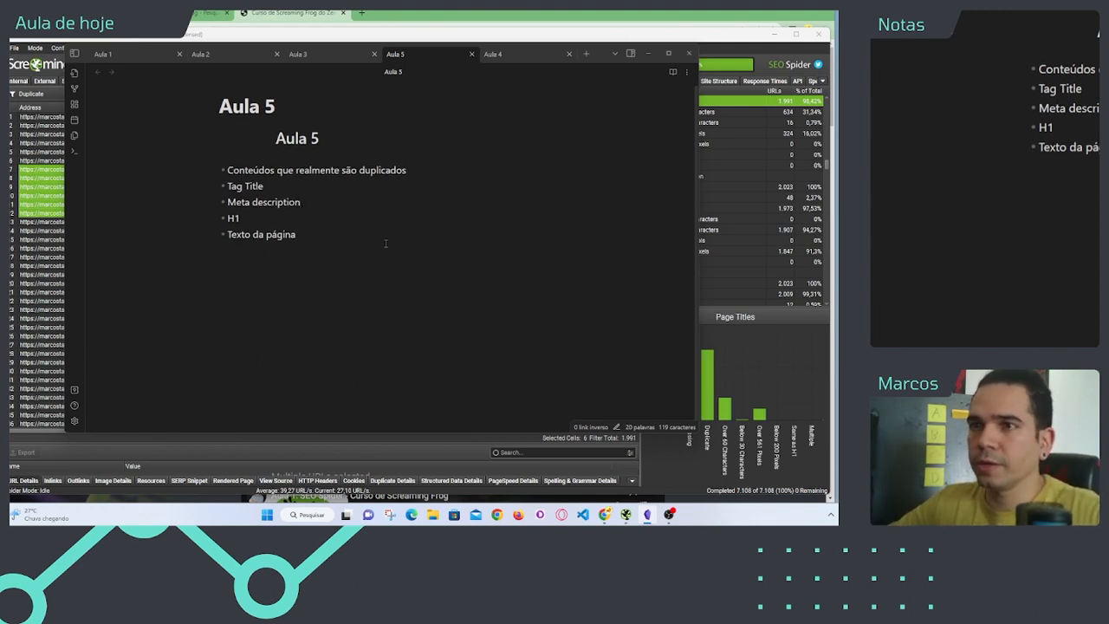
pyautogui.press('Return')
pyautogui.press('Return')
pyautogui.press('Return')
pyautogui.press('Return')
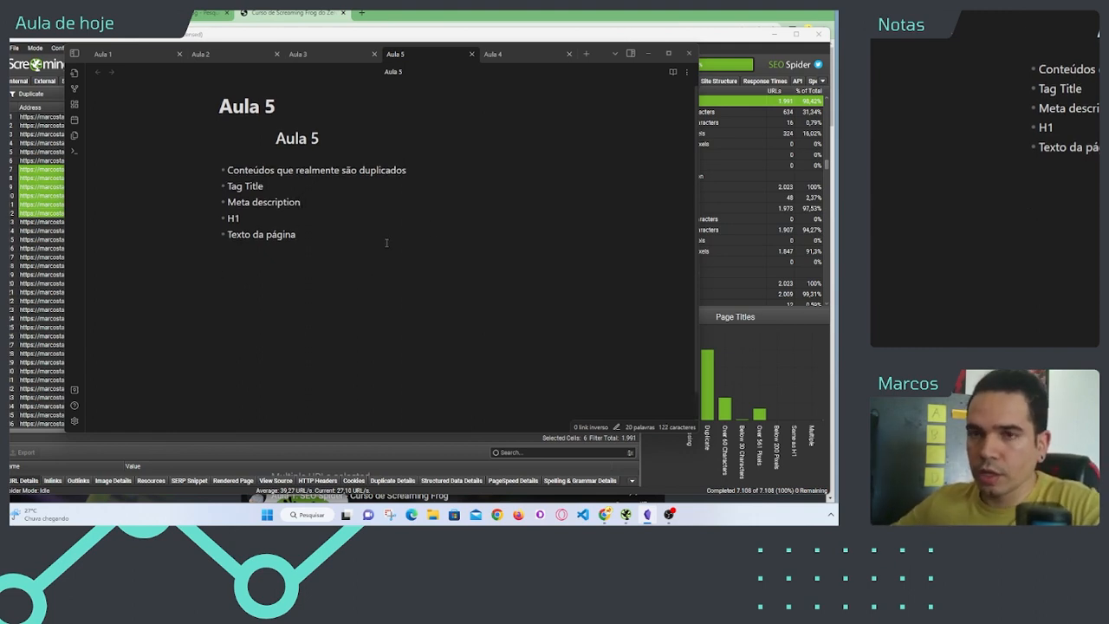
pyautogui.write('https://marcostadeu.com.br/ferramentas/base64_decoder https://marcostadeu.com.br/ferramentas/pt-br/base64_decoder?&set_language=portugues https://marcostadeu.com.br/ferramentas/pt-br/base64_decoder https://marcostadeu.com.br/ferramentas/base64_decoder?set_language=english https://marcostadeu.com.br/ferramentas/pt-br/base64_decoder?set_language=portugues&set_language=portugues https://marcostadeu.com.br/ferramentas/pt-br/base64_decoder?set_language=english&set_language=portugues')
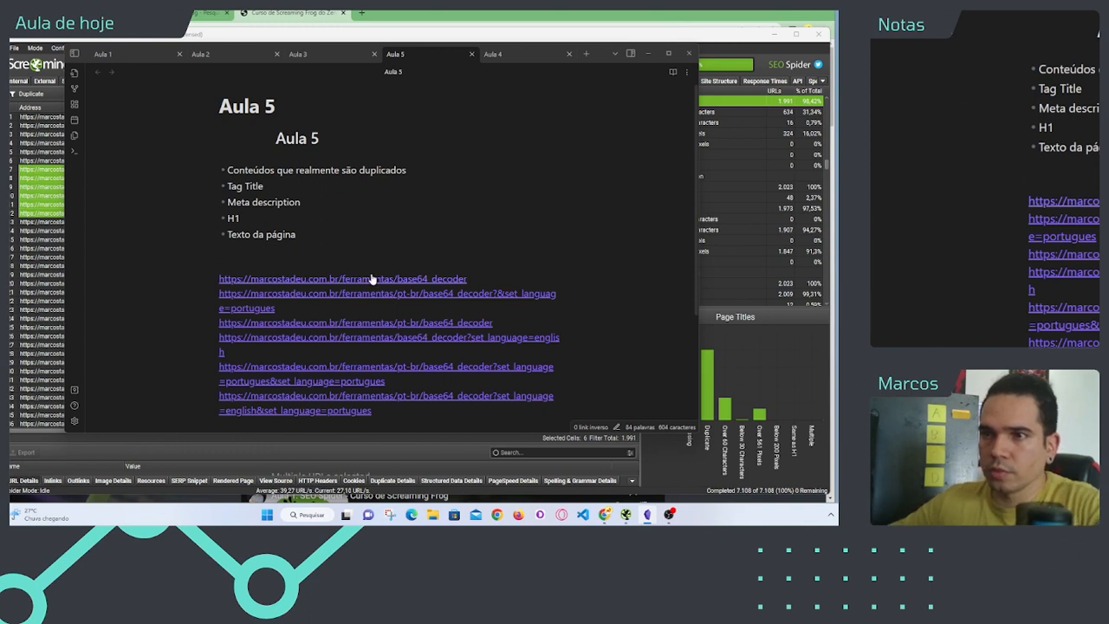
# Step: Strip the protocol and domain from the six pasted URLs, leaving only their paths separated by blank lines
pyautogui.moveTo(219, 278); pyautogui.dragTo(319, 278)
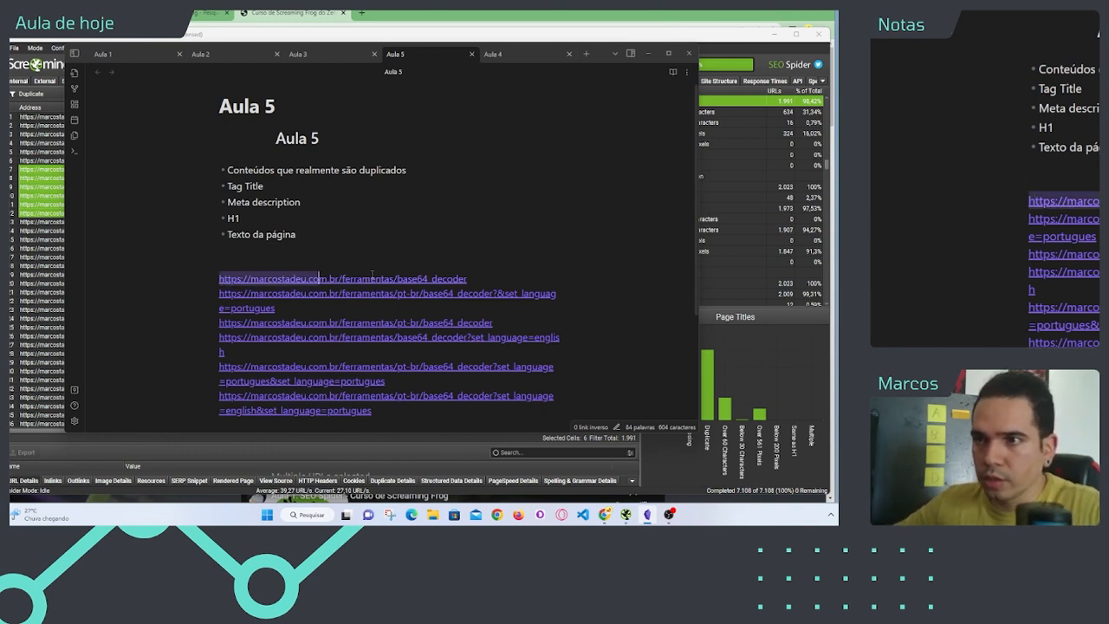
pyautogui.hotkey('shift', 'Right')
pyautogui.hotkey('shift', 'Right')
pyautogui.hotkey('shift', 'Right')
pyautogui.hotkey('shift', 'Right')
pyautogui.press('BackSpace')
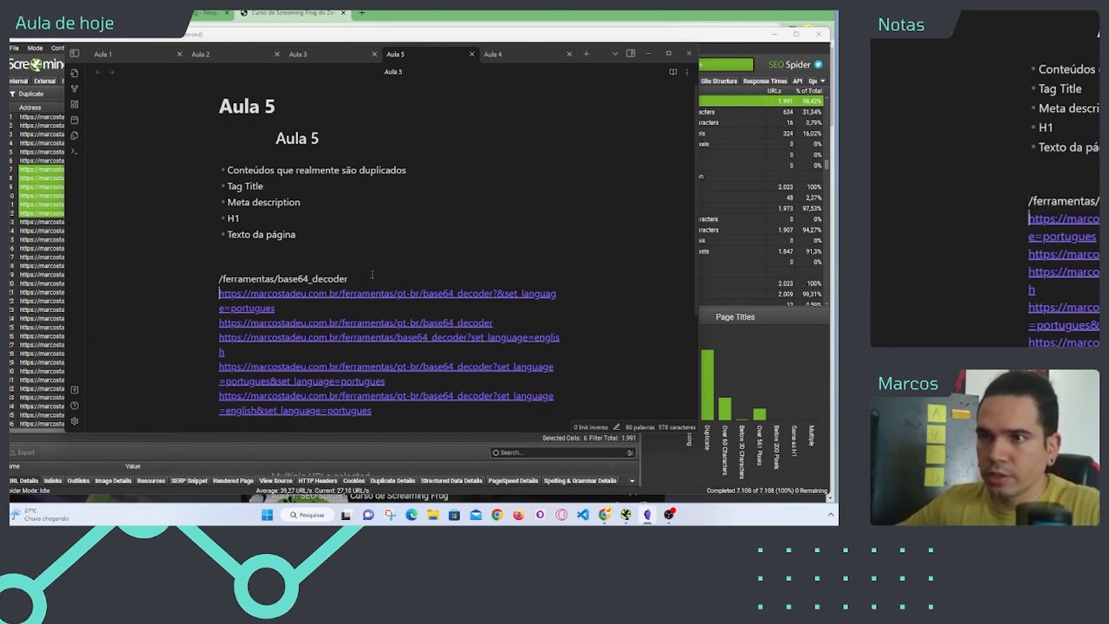
pyautogui.hotkey('shift', 'Right')
pyautogui.hotkey('shift', 'Right')
pyautogui.hotkey('shift', 'Right')
pyautogui.hotkey('shift', 'Right')
pyautogui.hotkey('shift', 'Right')
pyautogui.hotkey('shift', 'Right')
pyautogui.hotkey('shift', 'Right')
pyautogui.hotkey('shift', 'Right')
pyautogui.hotkey('shift', 'Right')
pyautogui.hotkey('shift', 'Right')
pyautogui.hotkey('shift', 'Right')
pyautogui.hotkey('shift', 'Right')
pyautogui.hotkey('shift', 'Right')
pyautogui.hotkey('shift', 'Right')
pyautogui.hotkey('shift', 'Right')
pyautogui.hotkey('shift', 'Right')
pyautogui.hotkey('shift', 'Right')
pyautogui.hotkey('shift', 'Right')
pyautogui.hotkey('shift', 'Right')
pyautogui.hotkey('shift', 'Right')
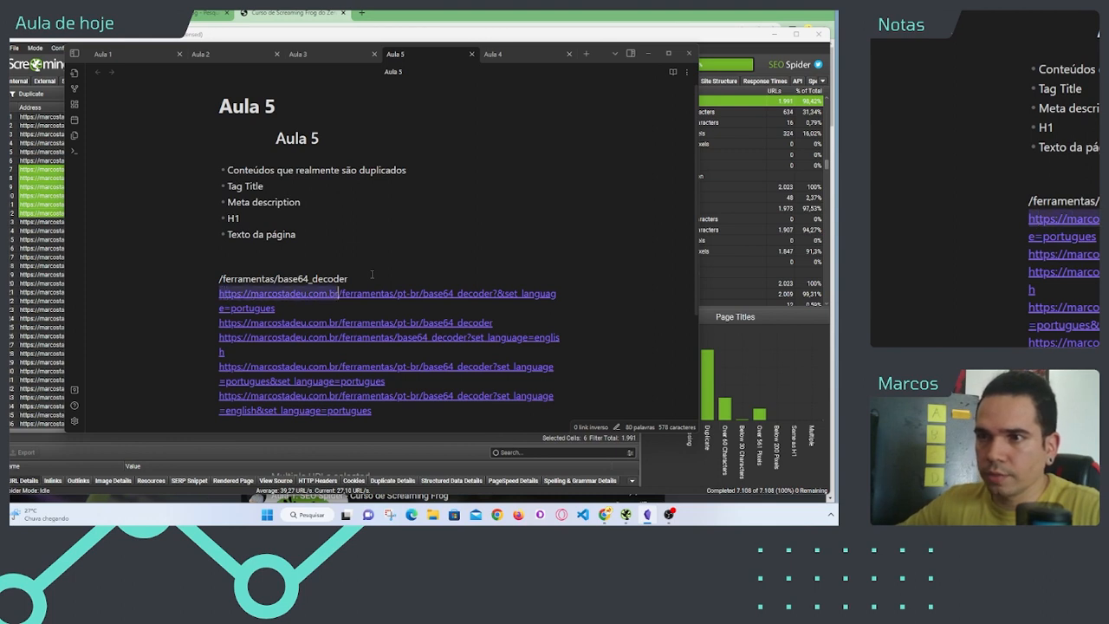
pyautogui.press('BackSpace')
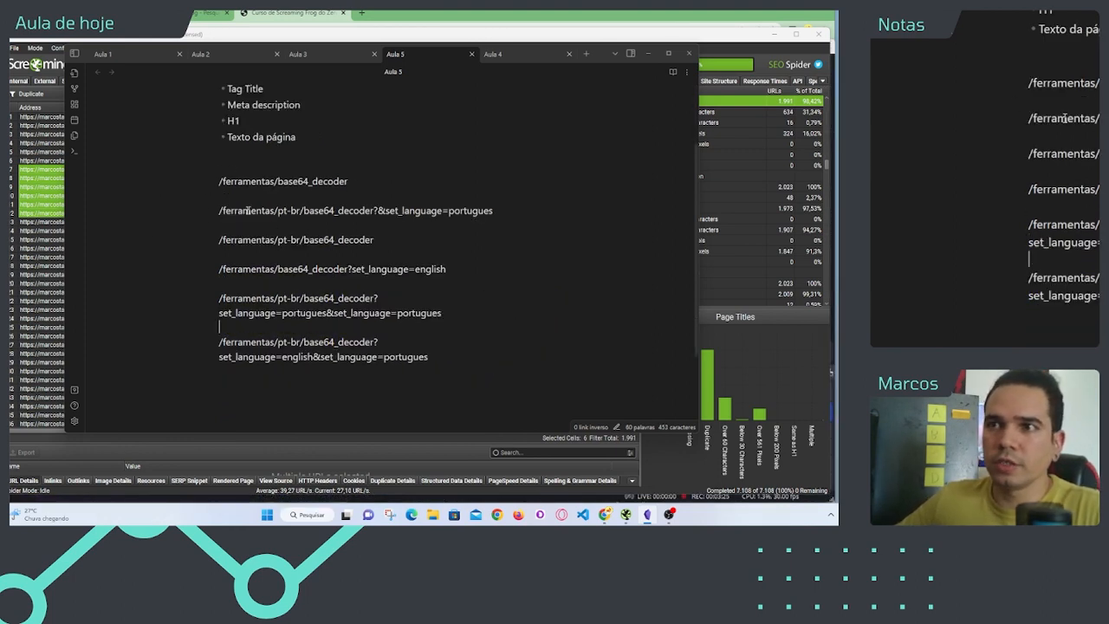
# Step: Switch to Screaming Frog and compare the six base64_decoder addresses with the page titles they share
pyautogui.click(43, 172)
pyautogui.moveTo(43, 173); pyautogui.dragTo(49, 217)
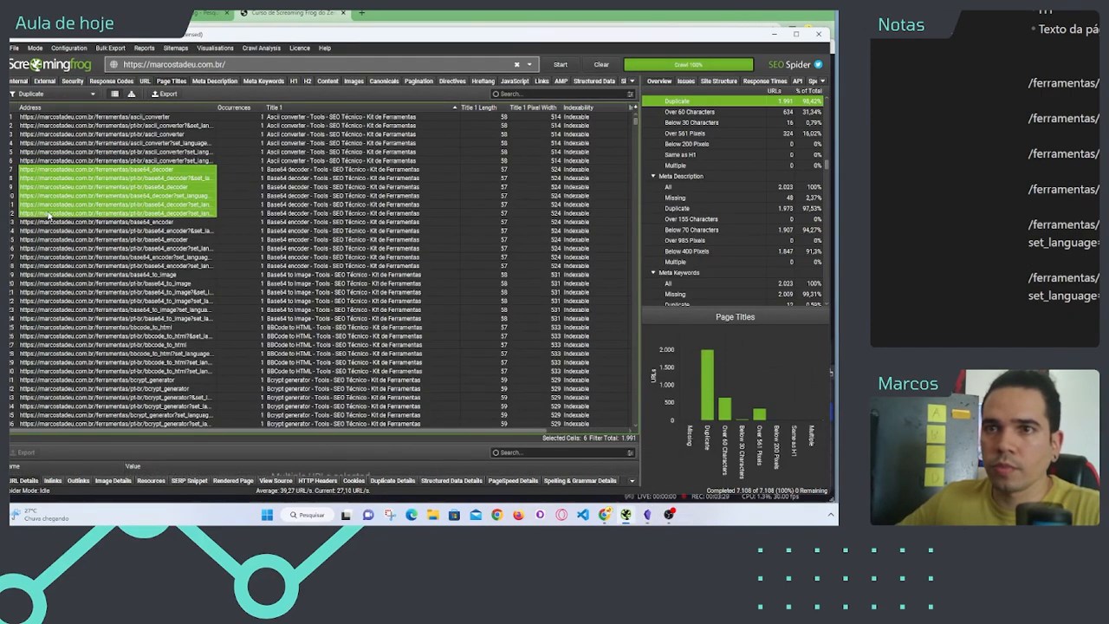
pyautogui.hotkey('alt', 'Tab')
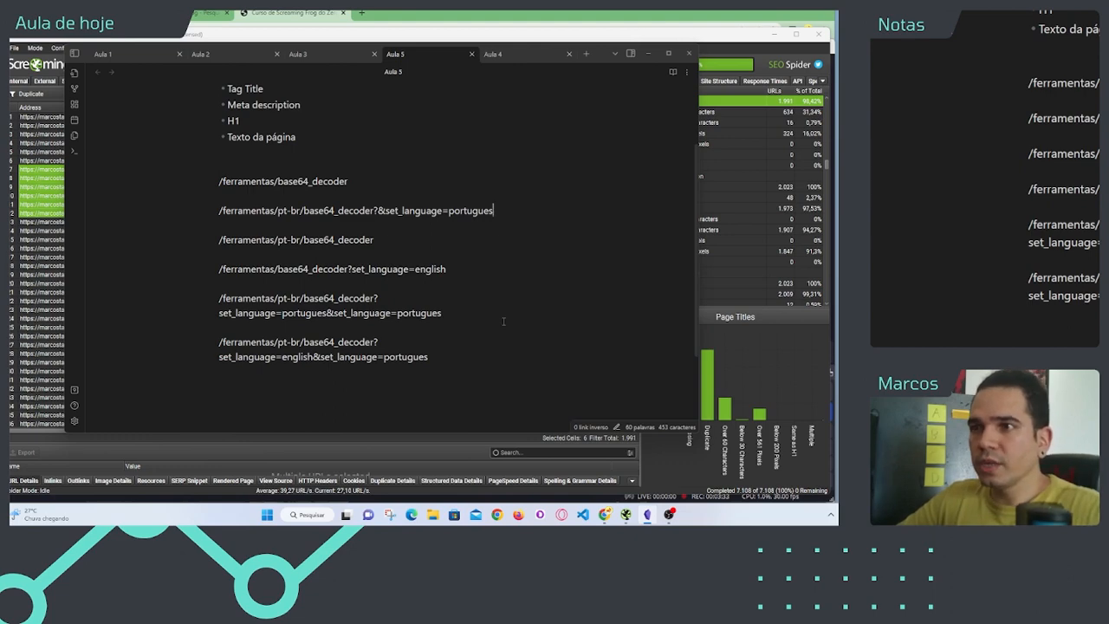
pyautogui.hotkey('alt', 'Tab')
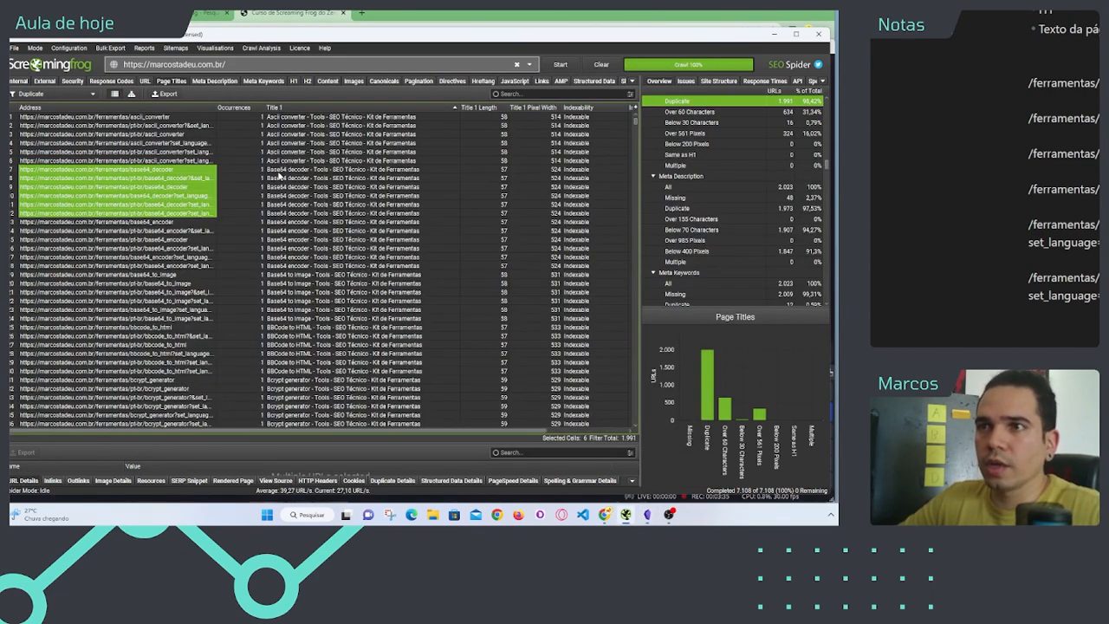
pyautogui.moveTo(284, 172); pyautogui.dragTo(297, 214)
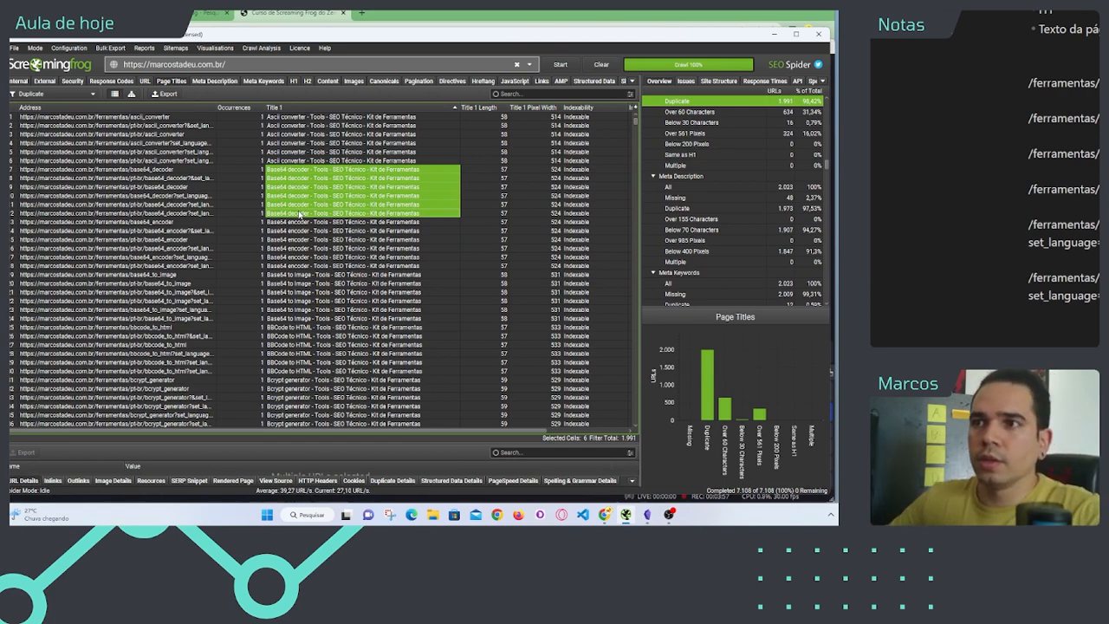
# Step: Return to the Aula 5 note and compare the base64_decoder path variants, examining the base path and the pt-br segment
pyautogui.hotkey('alt', 'Tab')
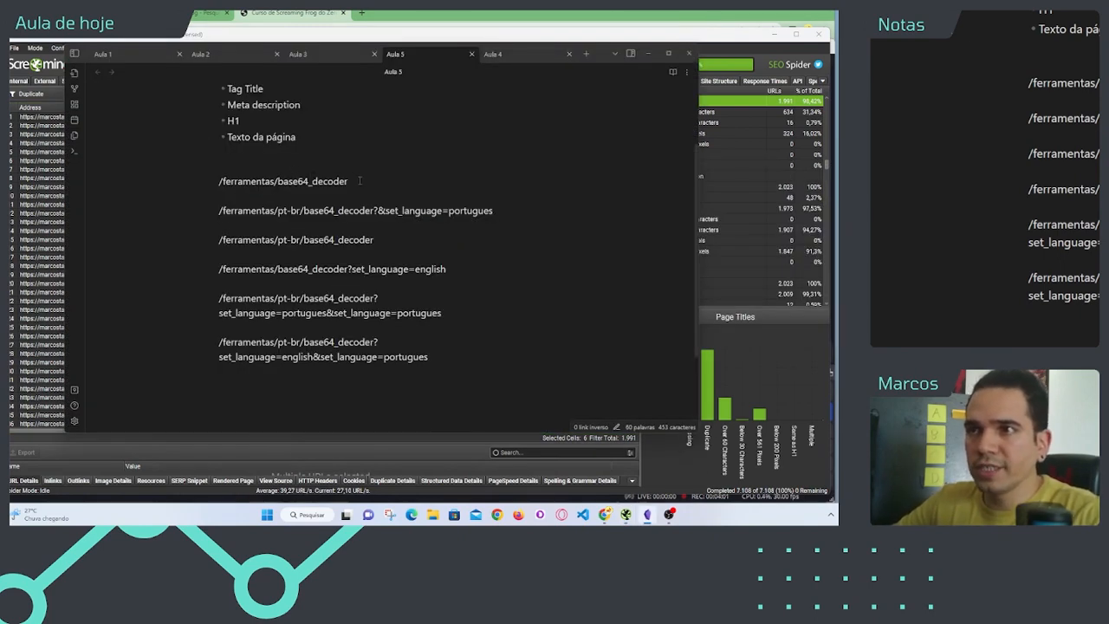
pyautogui.tripleClick(271, 180)
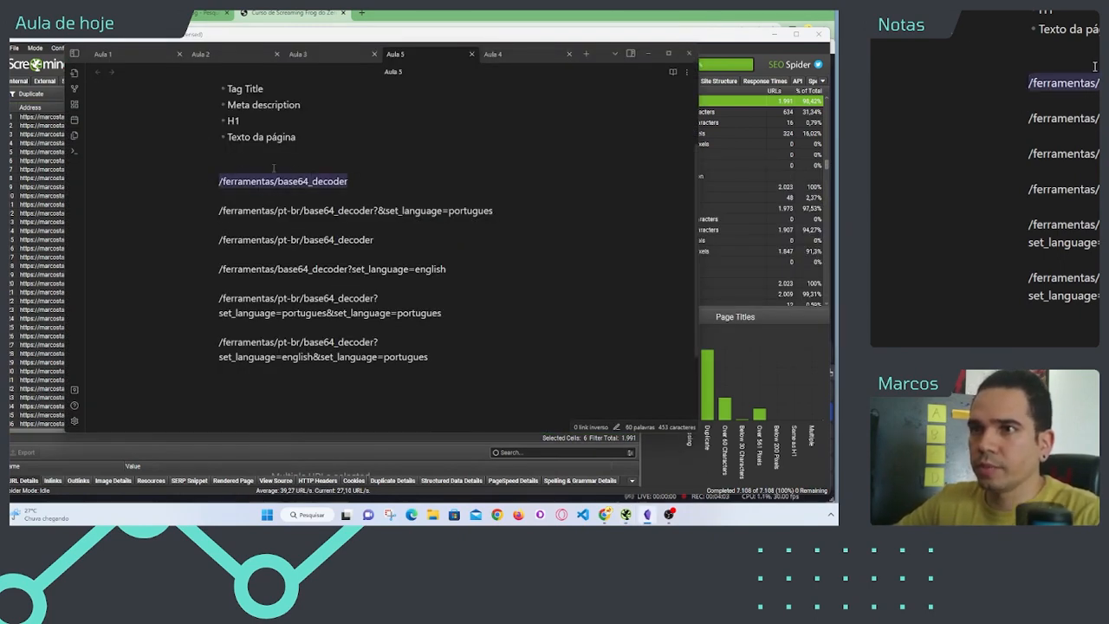
pyautogui.click(267, 180)
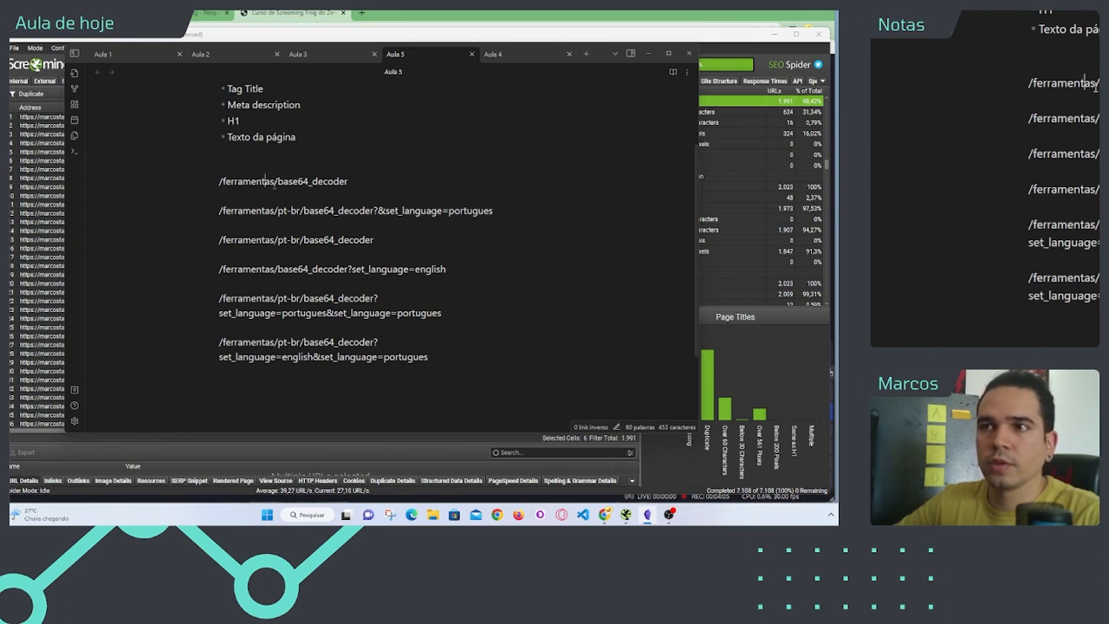
pyautogui.moveTo(277, 181); pyautogui.dragTo(349, 180)
pyautogui.click(301, 190)
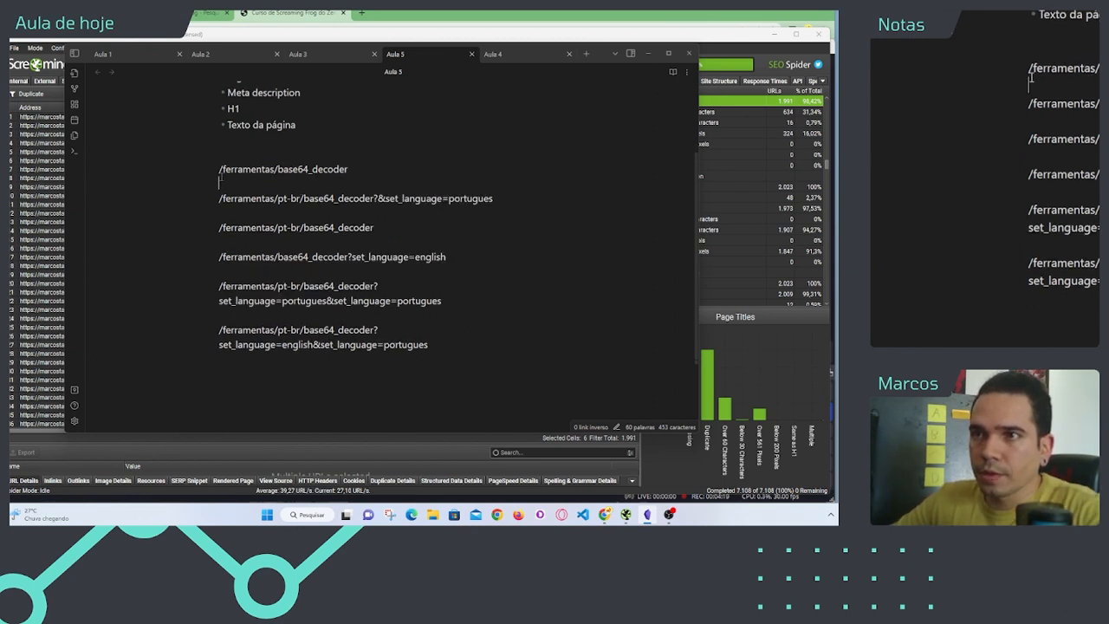
pyautogui.tripleClick(300, 172)
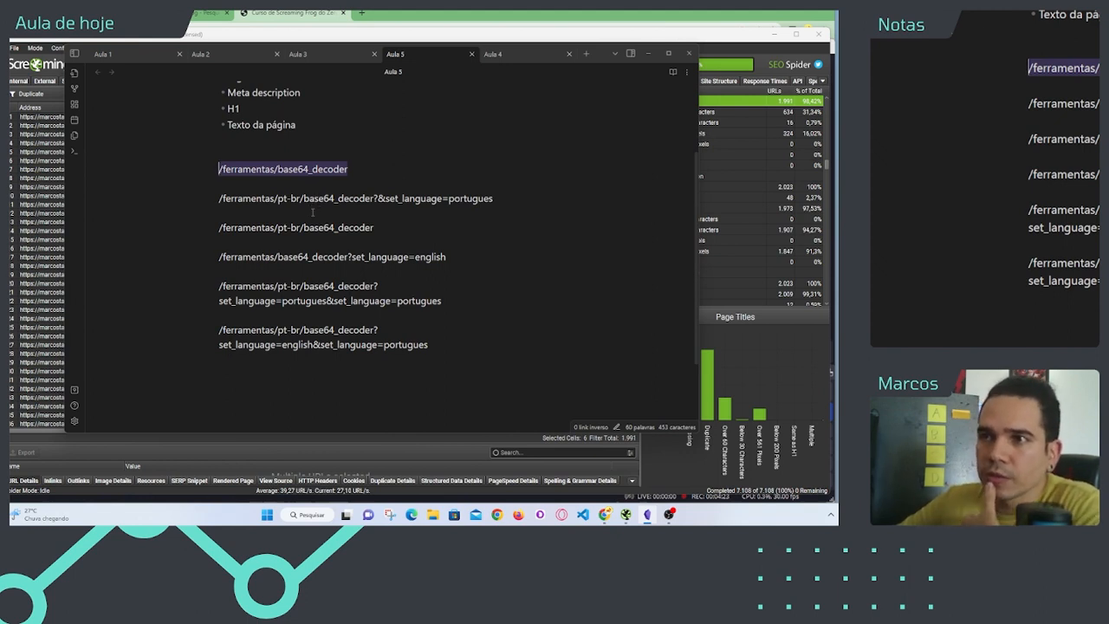
pyautogui.click(312, 212)
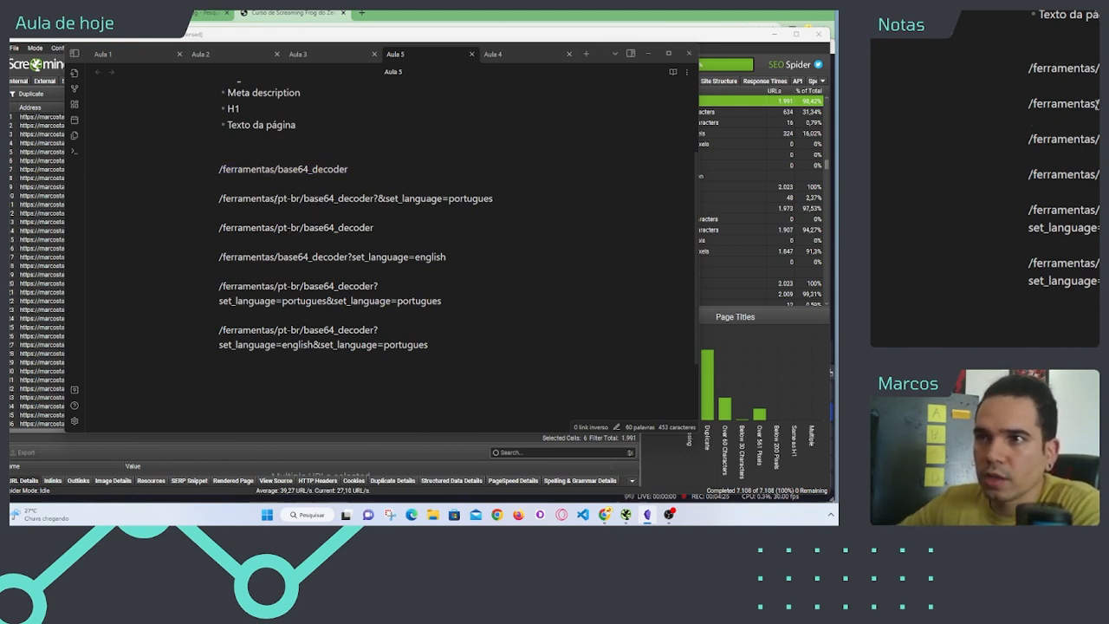
pyautogui.moveTo(276, 198); pyautogui.dragTo(303, 227)
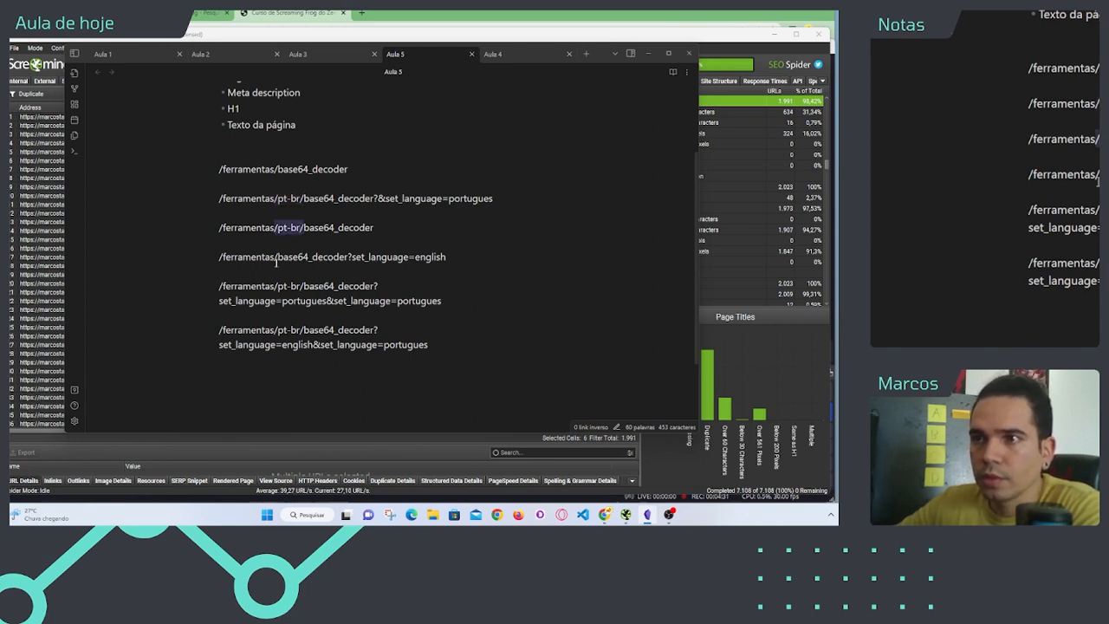
pyautogui.click(275, 259)
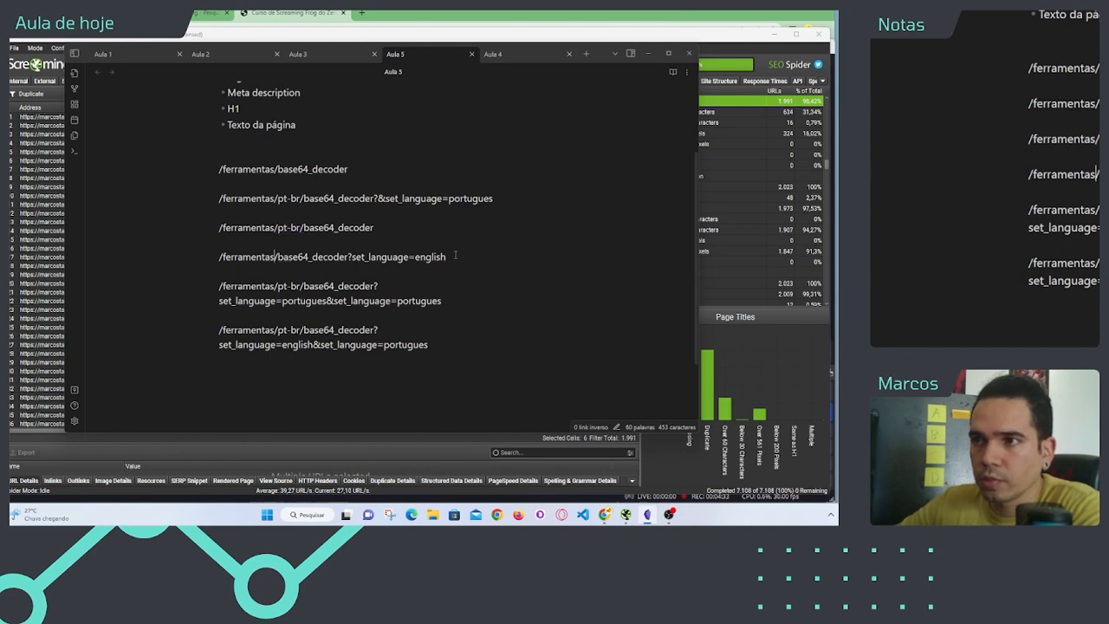
# Step: Move the line /ferramentas/base64_decoder?set_language=english directly below /ferramentas/base64_decoder, keeping a blank line between them
pyautogui.moveTo(455, 255); pyautogui.dragTo(211, 263)
pyautogui.hotkey('ctrl', 'c')
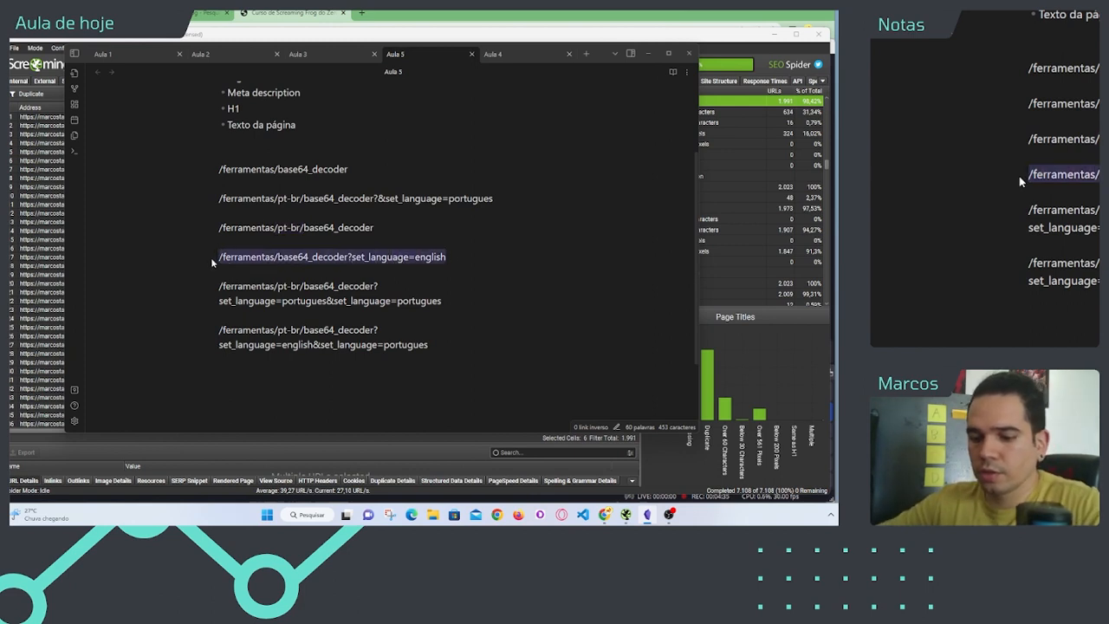
pyautogui.press('BackSpace')
pyautogui.press('BackSpace')
pyautogui.press('BackSpace')
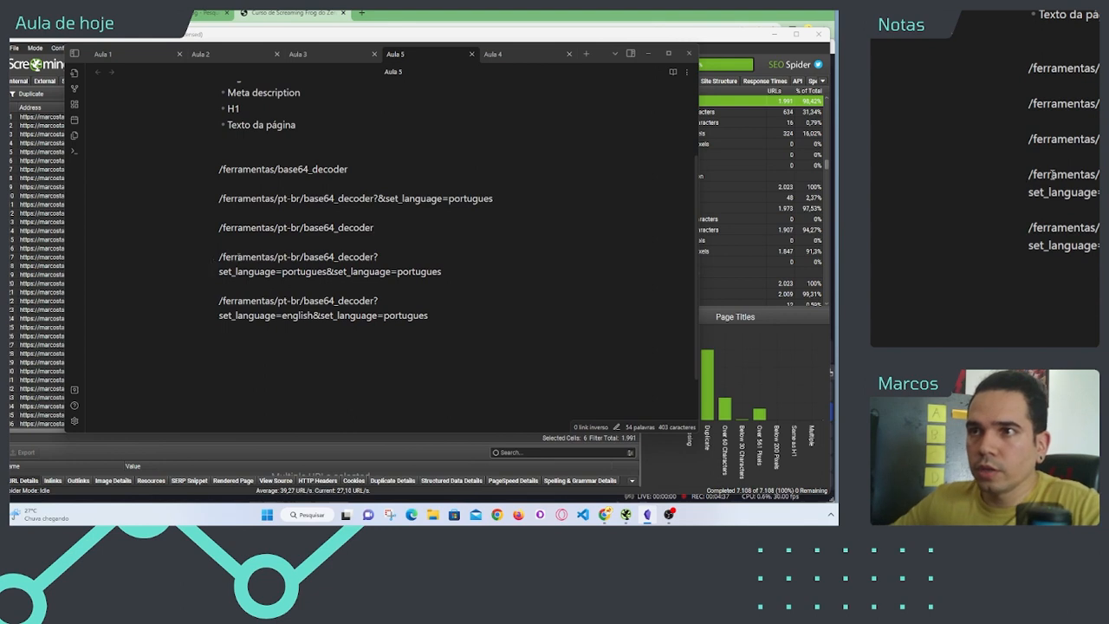
pyautogui.press('Return')
pyautogui.press('Return')
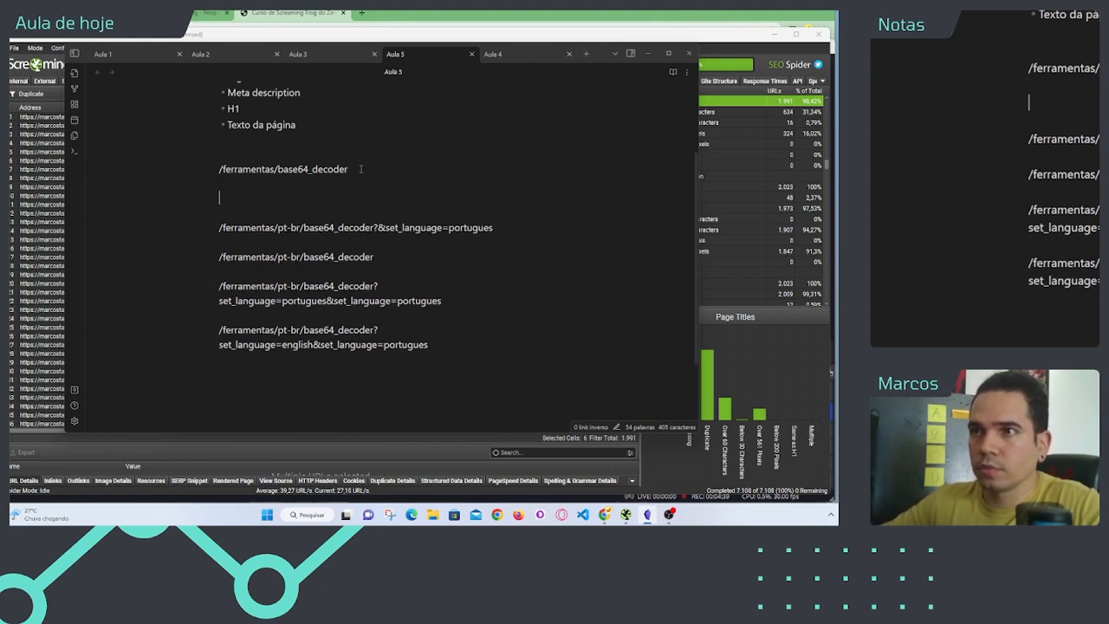
pyautogui.hotkey('ctrl', 'v')
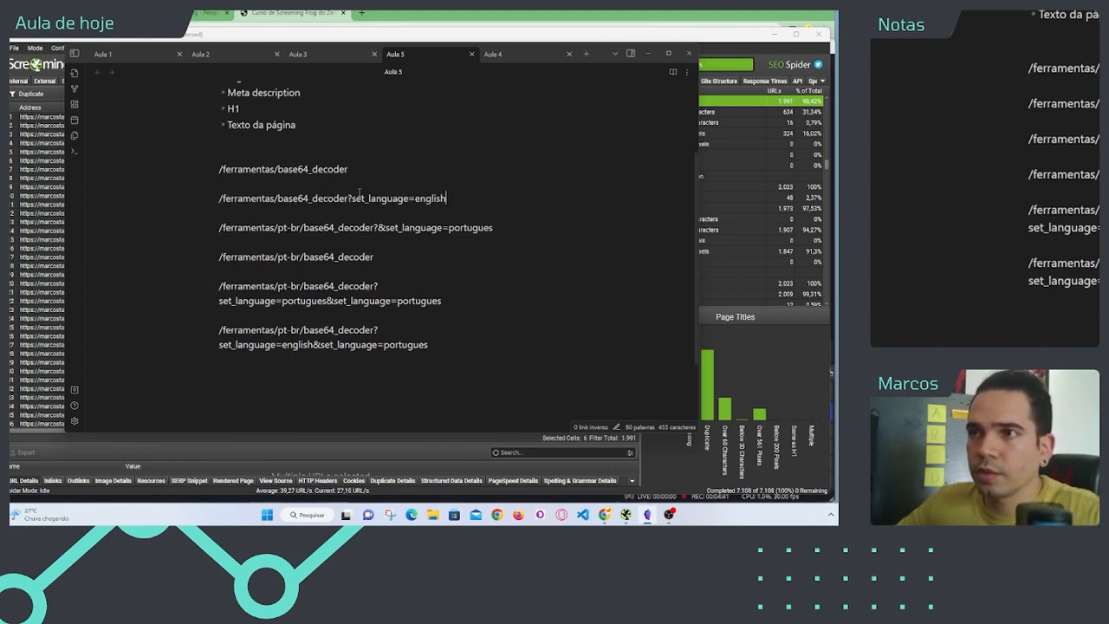
# Step: Compare the set_language parameters and pt-br segments across the base64_decoder path variants in the note
pyautogui.moveTo(349, 198); pyautogui.dragTo(448, 203)
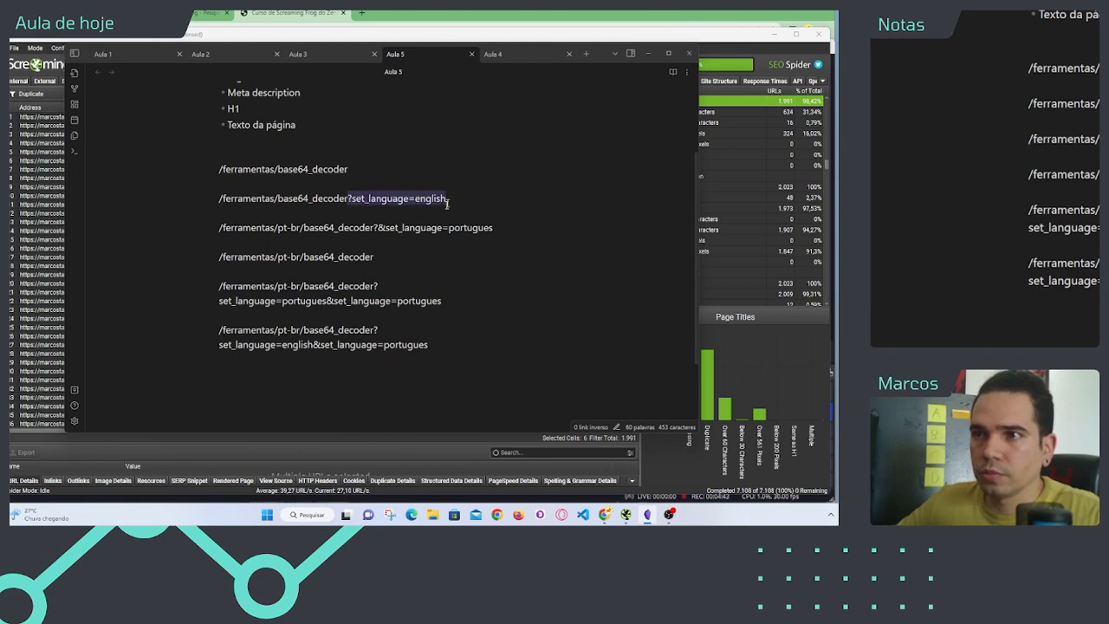
pyautogui.click(320, 279)
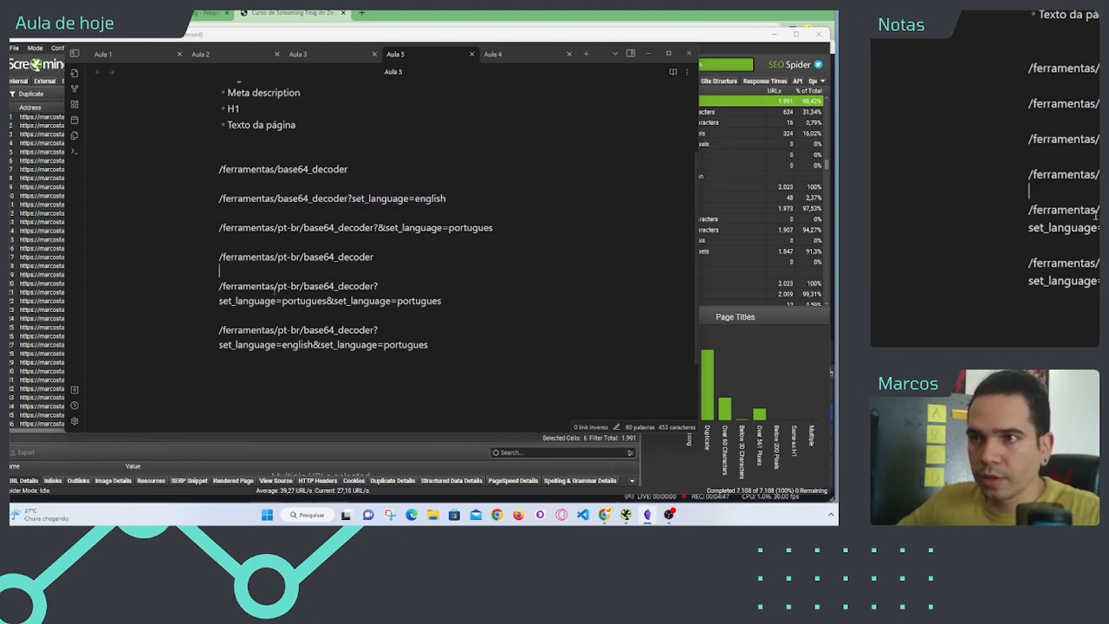
pyautogui.moveTo(275, 287); pyautogui.dragTo(457, 301)
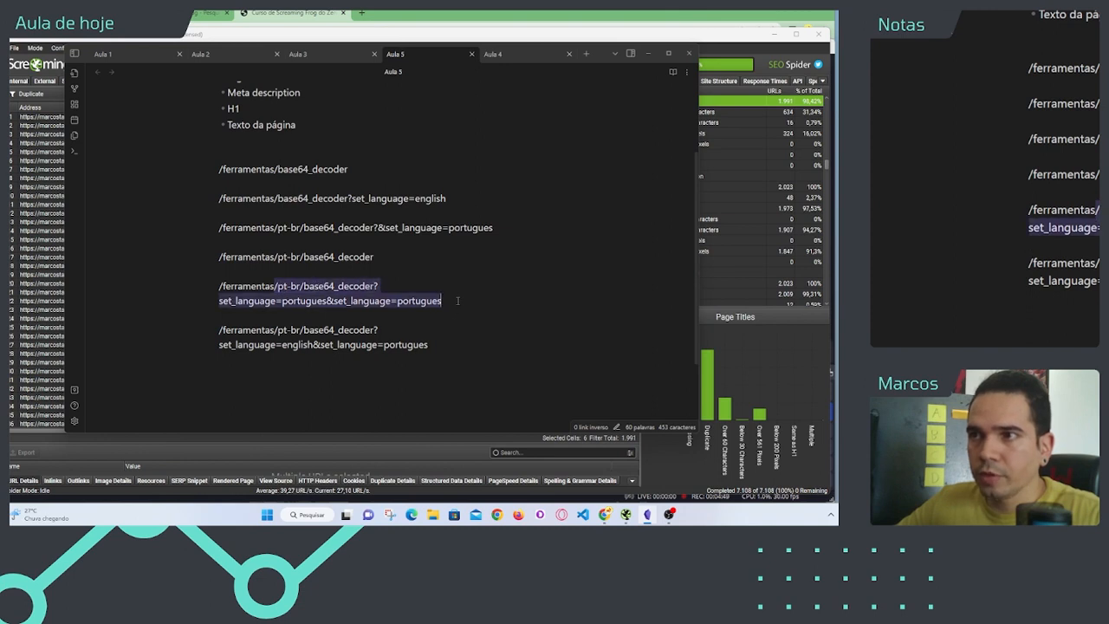
pyautogui.click(448, 332)
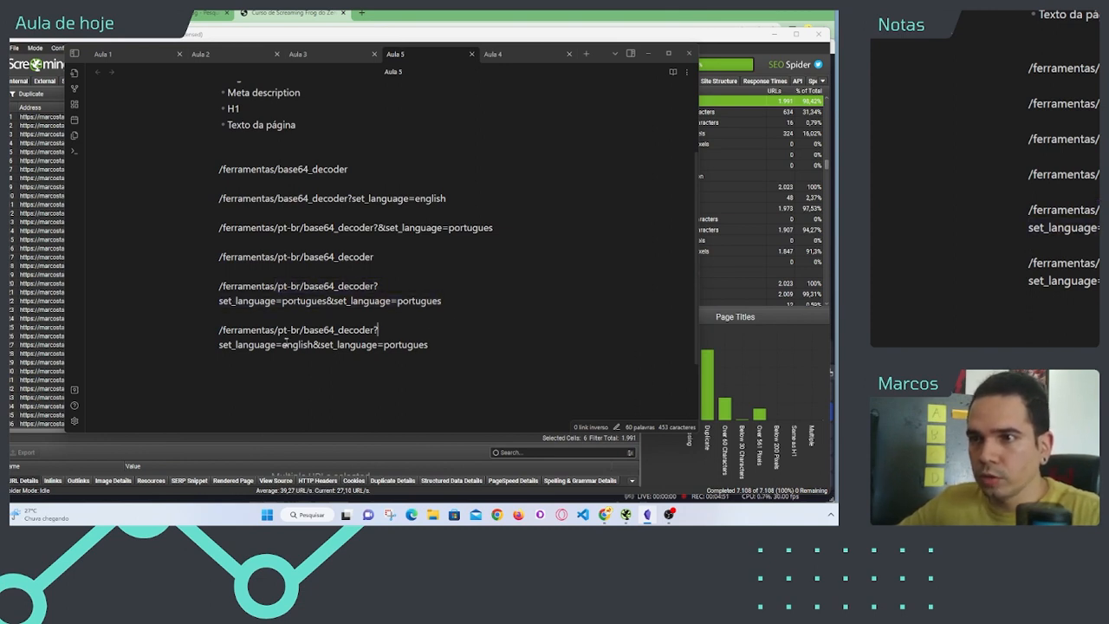
pyautogui.moveTo(278, 330); pyautogui.dragTo(379, 344)
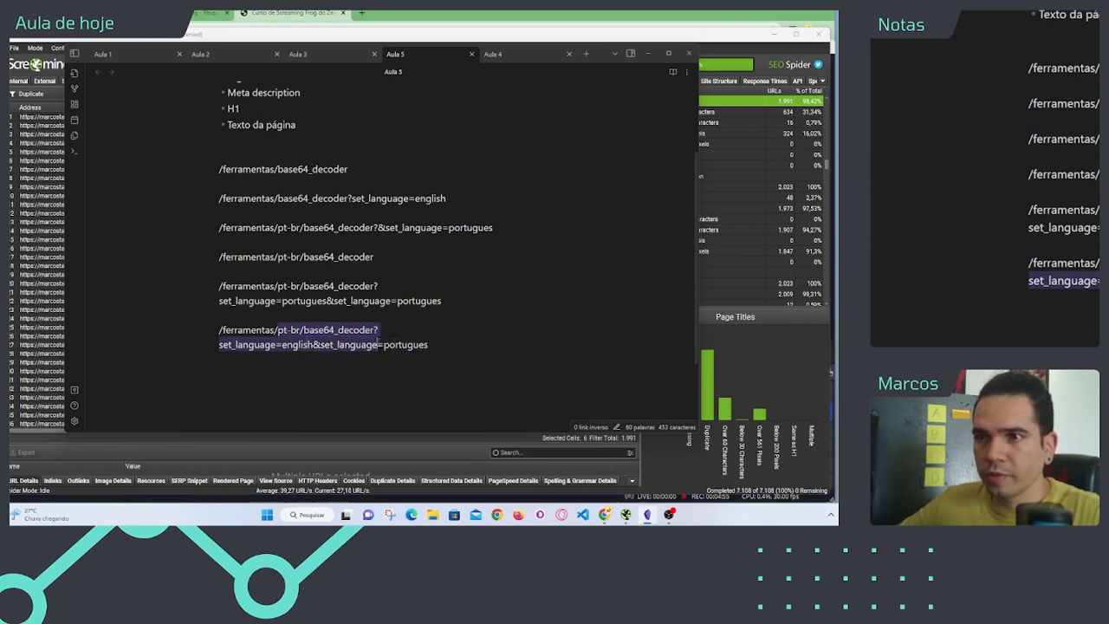
pyautogui.click(375, 331)
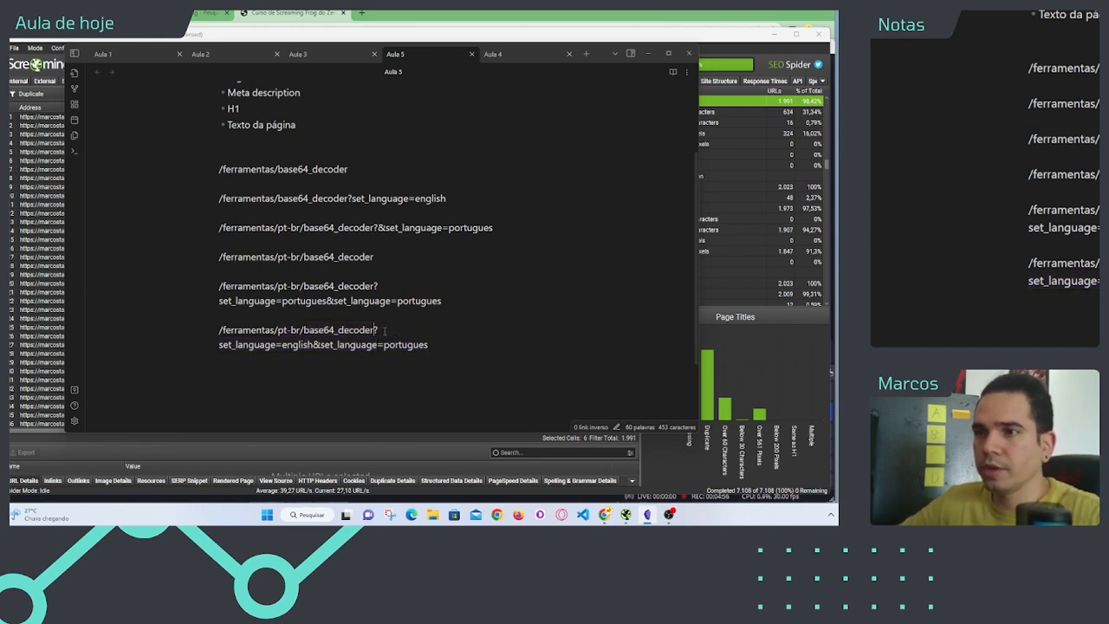
# Step: Label the base path /ferramentas/base64_decoder with "(principal)" at the end of its line
pyautogui.click(336, 177)
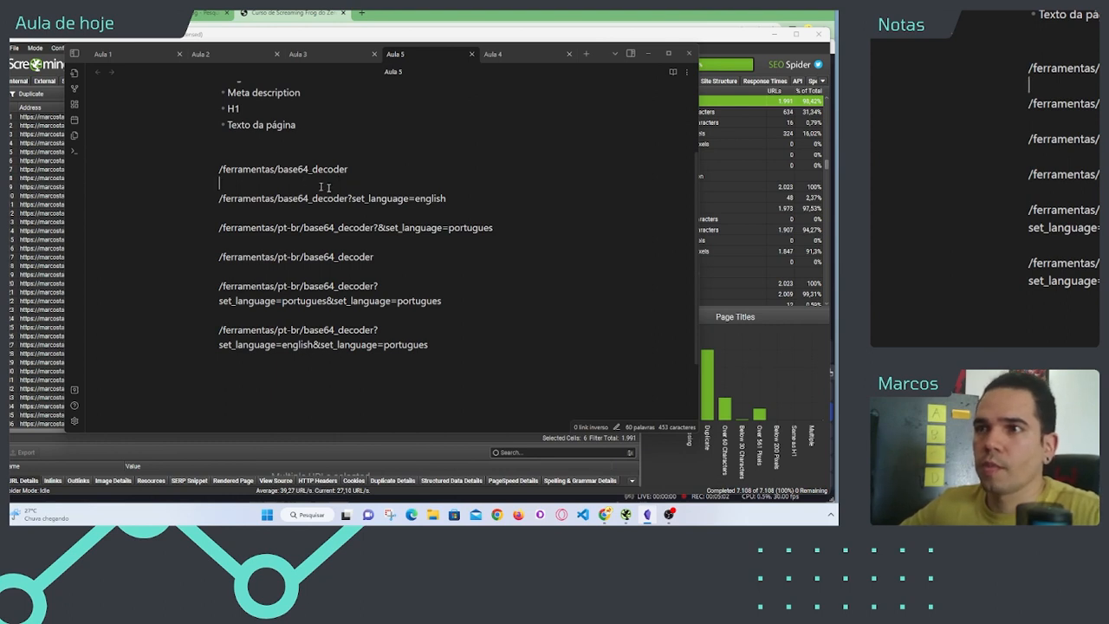
pyautogui.click(355, 169)
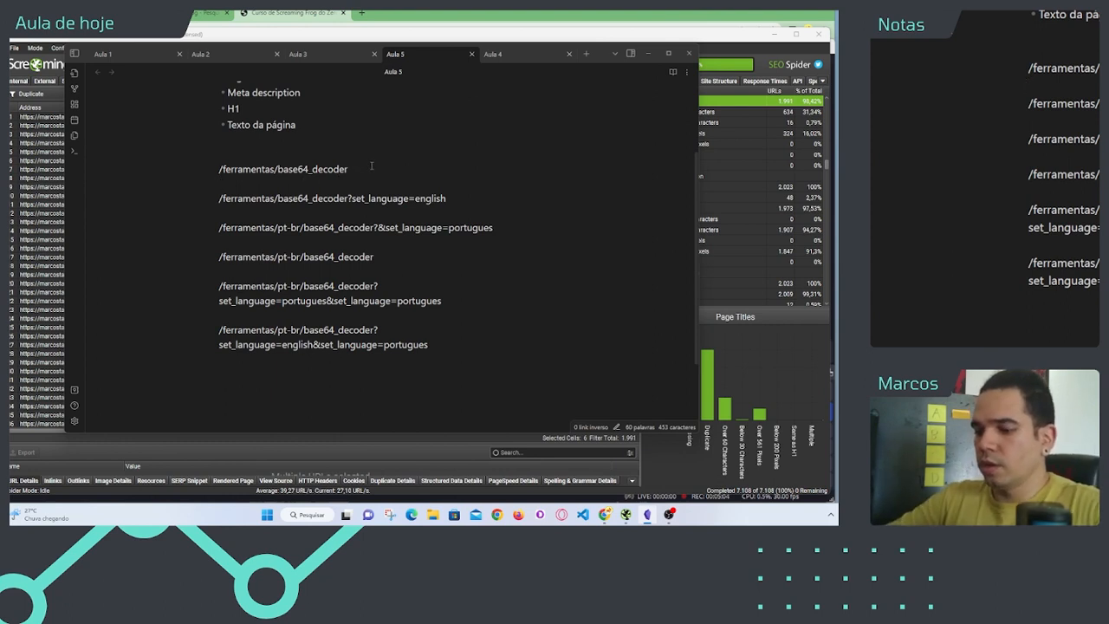
pyautogui.write('()')
pyautogui.write('principal')
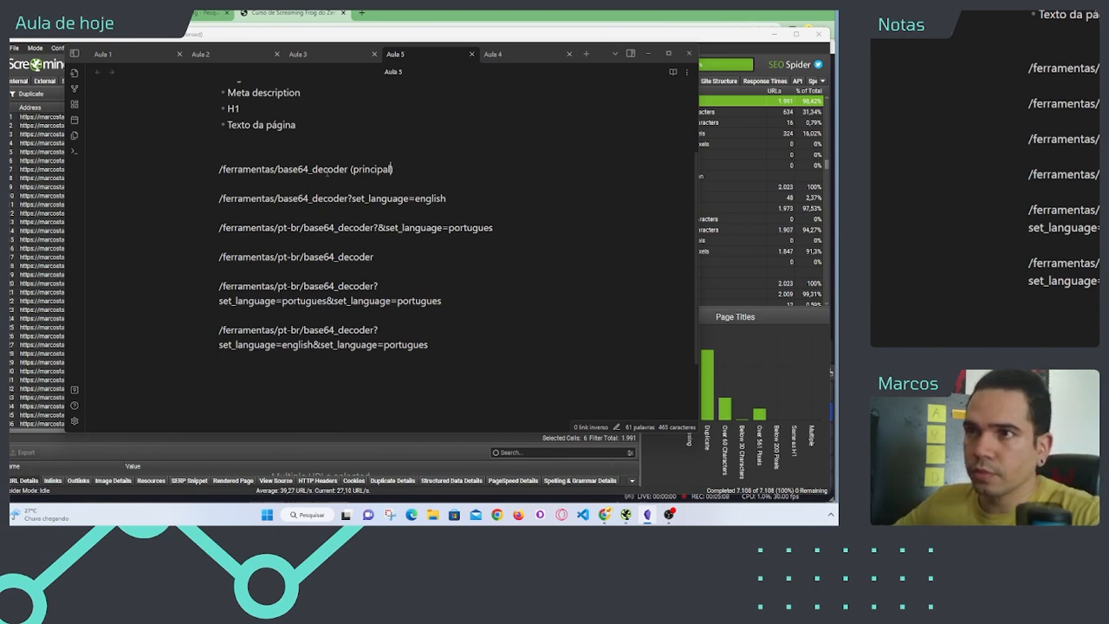
pyautogui.moveTo(349, 169); pyautogui.dragTo(404, 166)
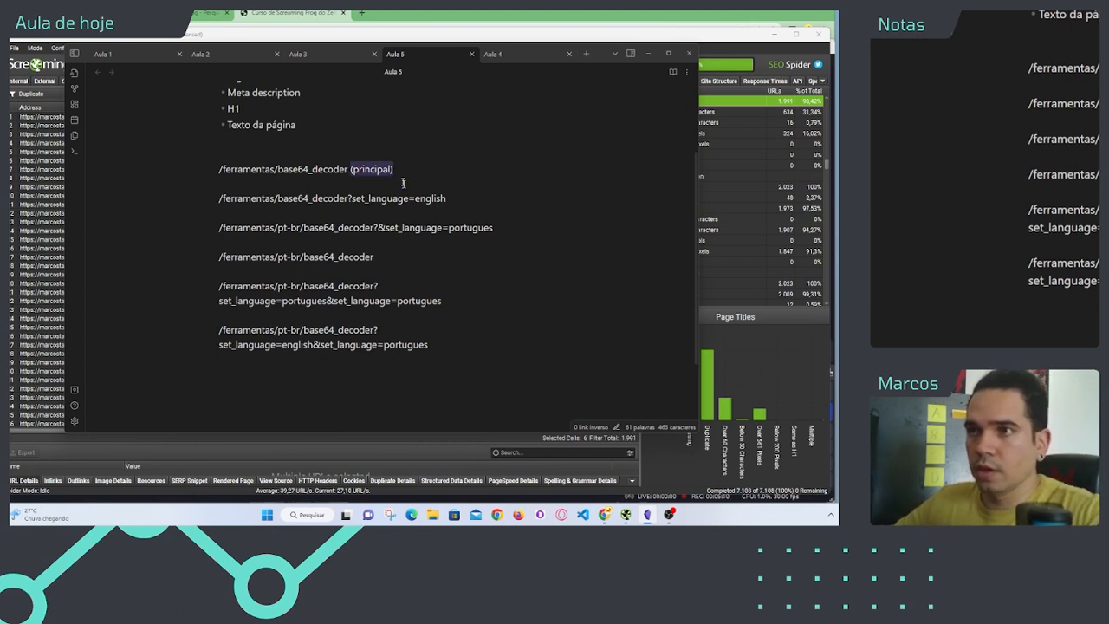
pyautogui.click(455, 197)
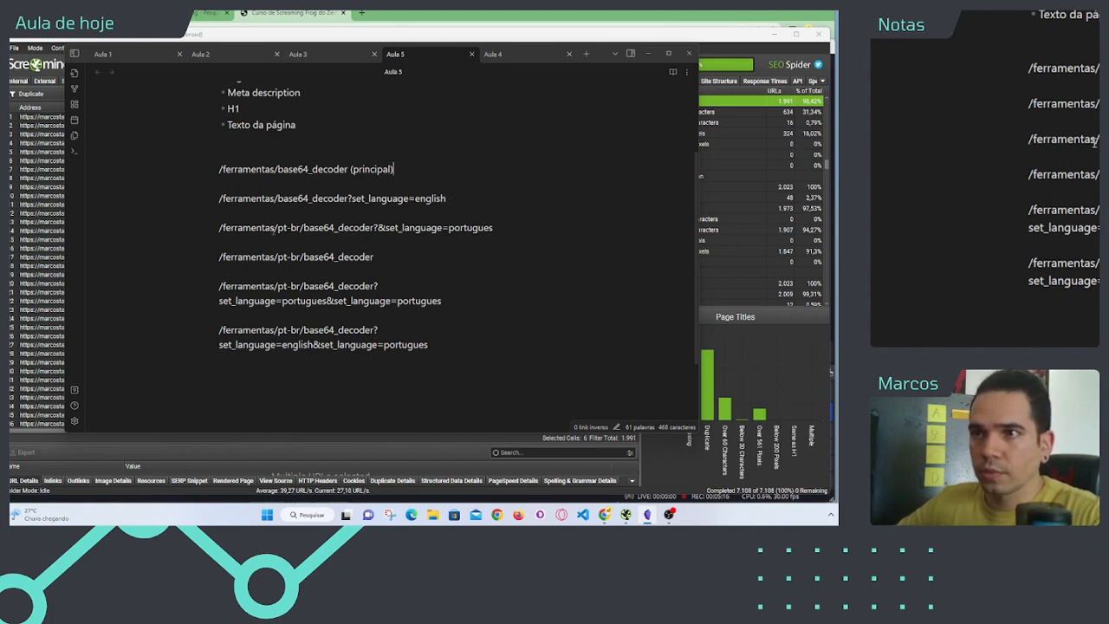
# Step: Examine the pt-br segment and delete the four /ferramentas/pt-br/base64_decoder variants from the note
pyautogui.moveTo(275, 228); pyautogui.dragTo(302, 228)
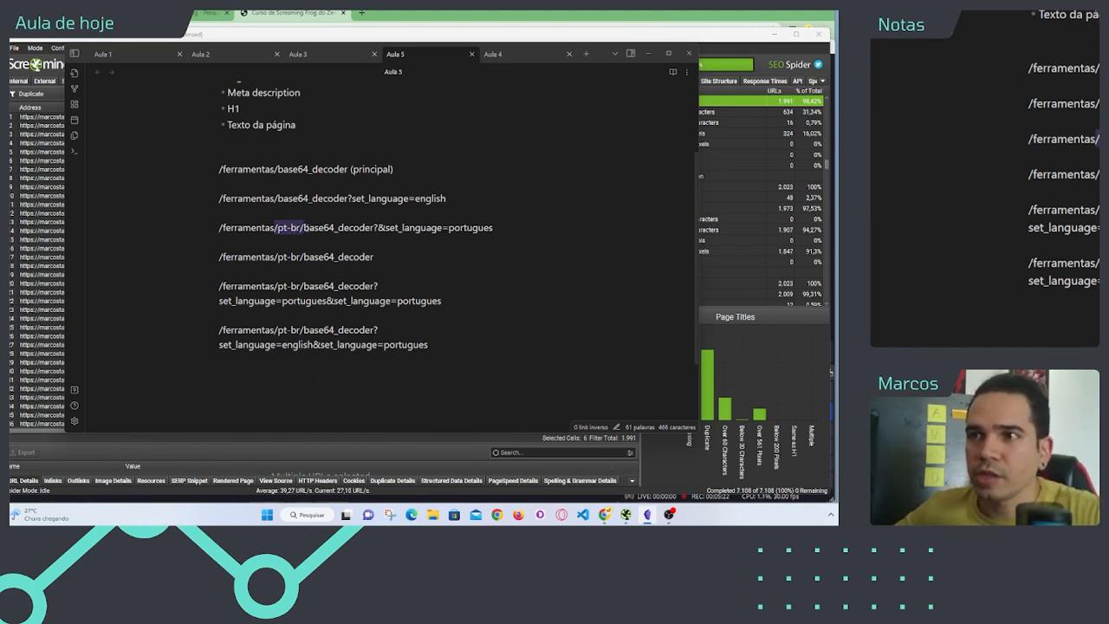
pyautogui.click(302, 228)
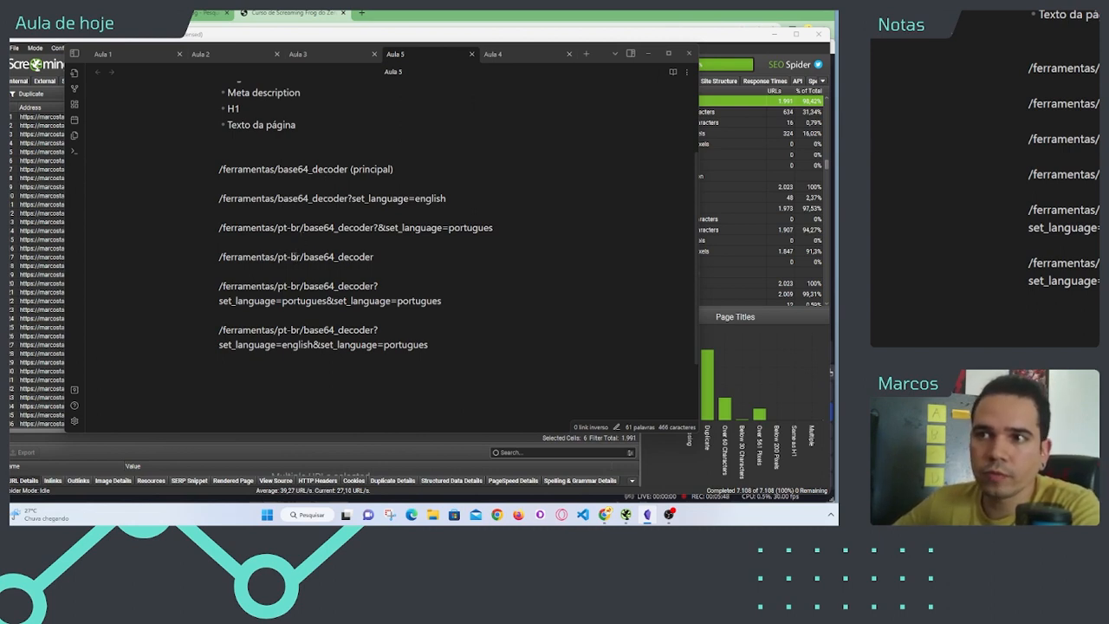
pyautogui.moveTo(374, 257); pyautogui.dragTo(206, 223)
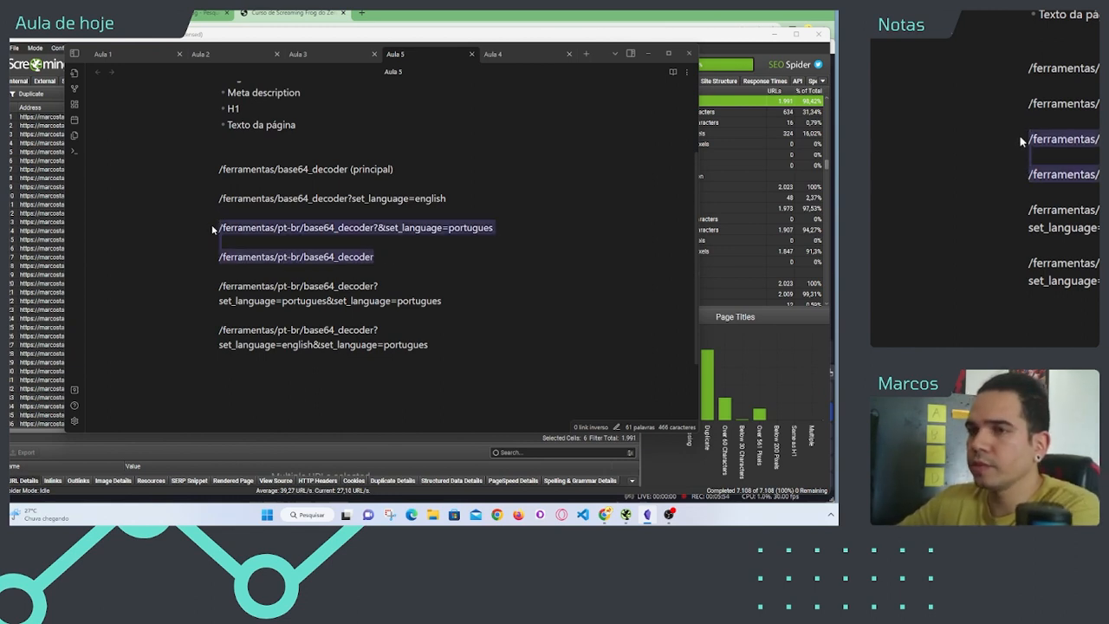
pyautogui.click(258, 255)
pyautogui.moveTo(390, 264); pyautogui.dragTo(205, 229)
pyautogui.press('BackSpace')
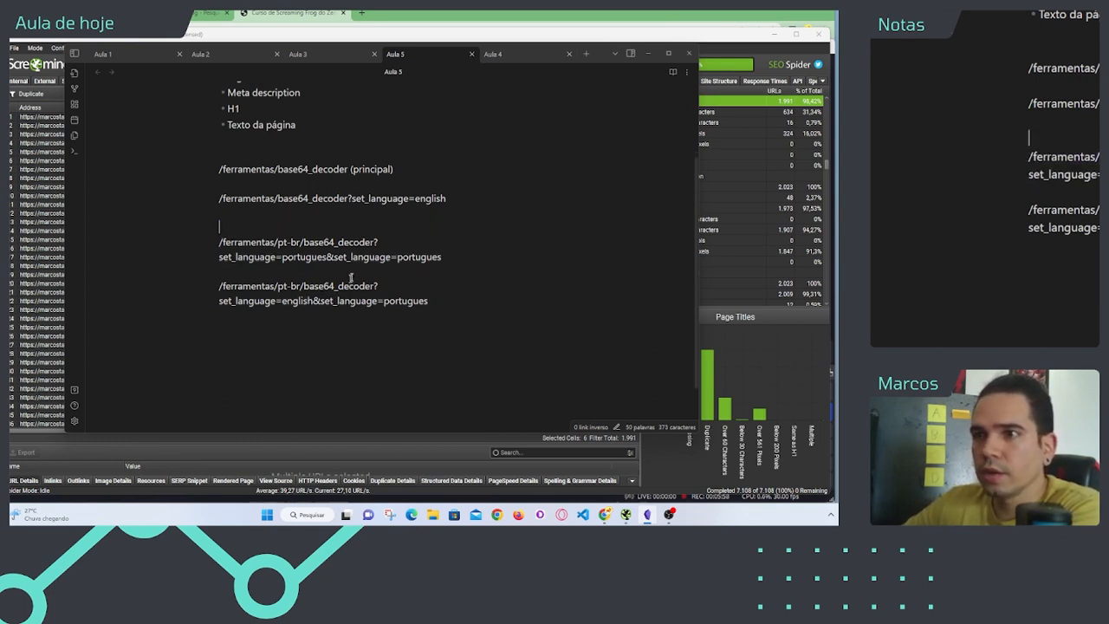
pyautogui.moveTo(428, 301); pyautogui.dragTo(204, 234)
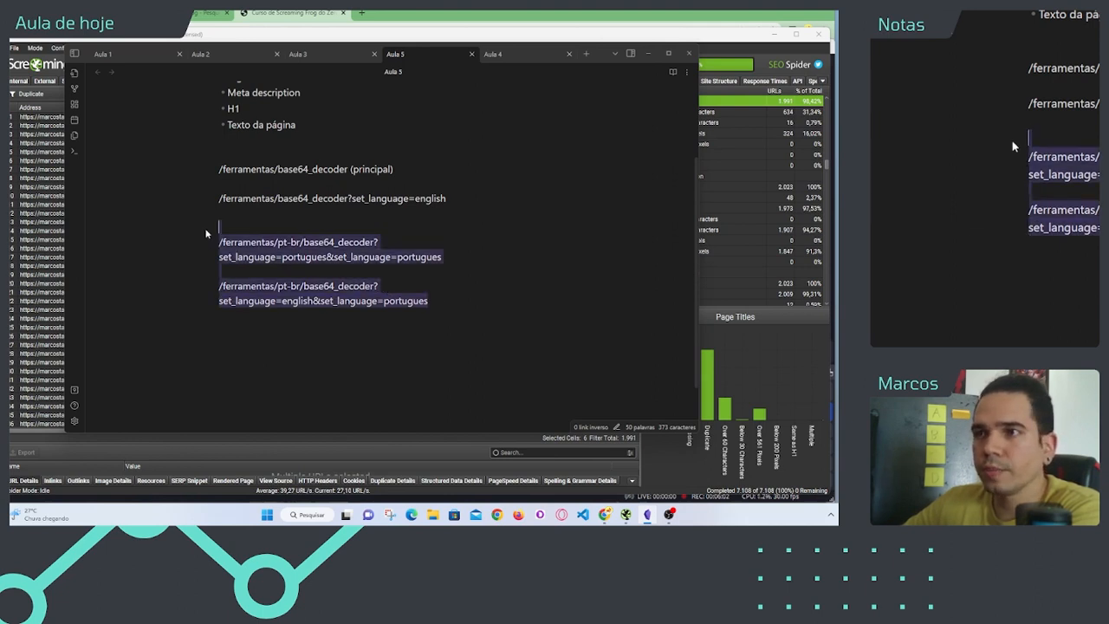
pyautogui.press('BackSpace')
# Step: Delete the /ferramentas/base64_decoder?set_language=english variant and its spacing, leaving only the line marked (principal)
pyautogui.press('BackSpace')
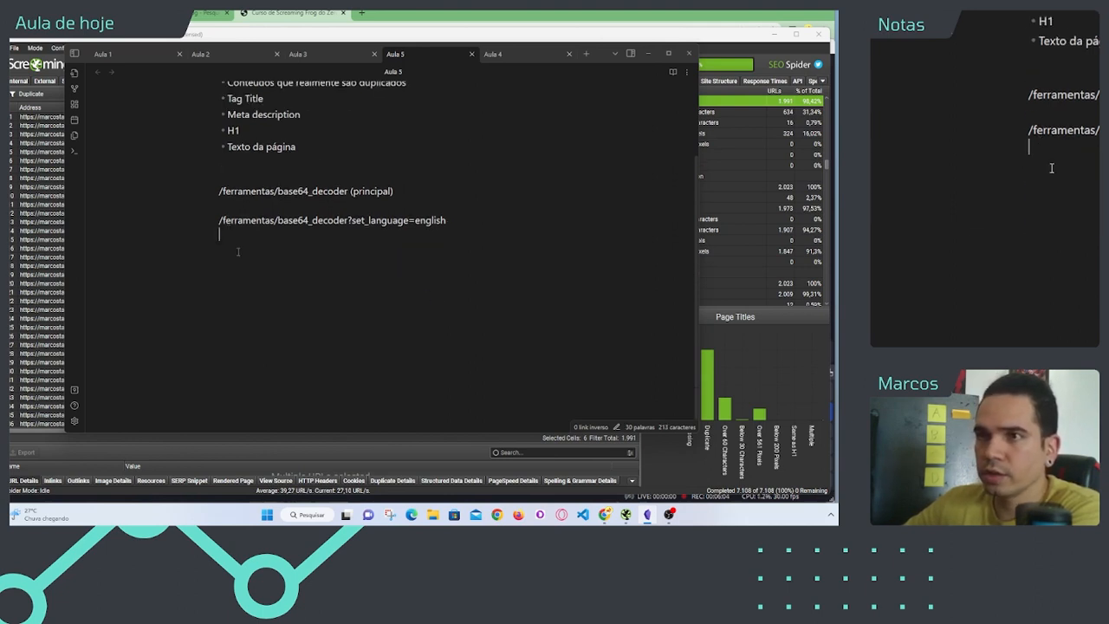
pyautogui.click(259, 209)
pyautogui.press('BackSpace')
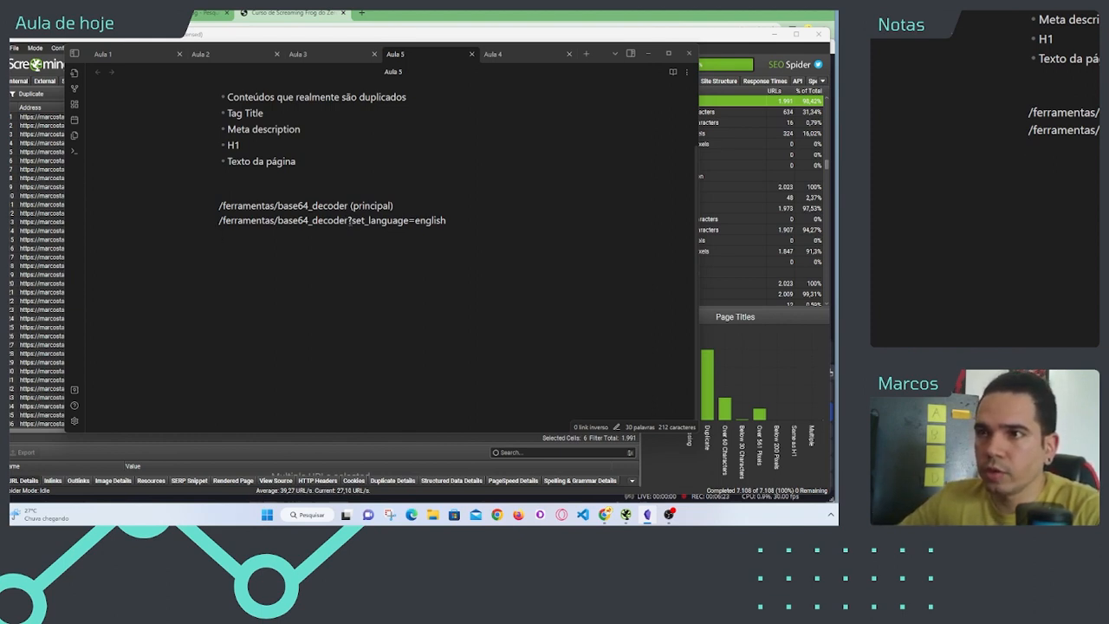
pyautogui.moveTo(350, 221); pyautogui.dragTo(446, 220)
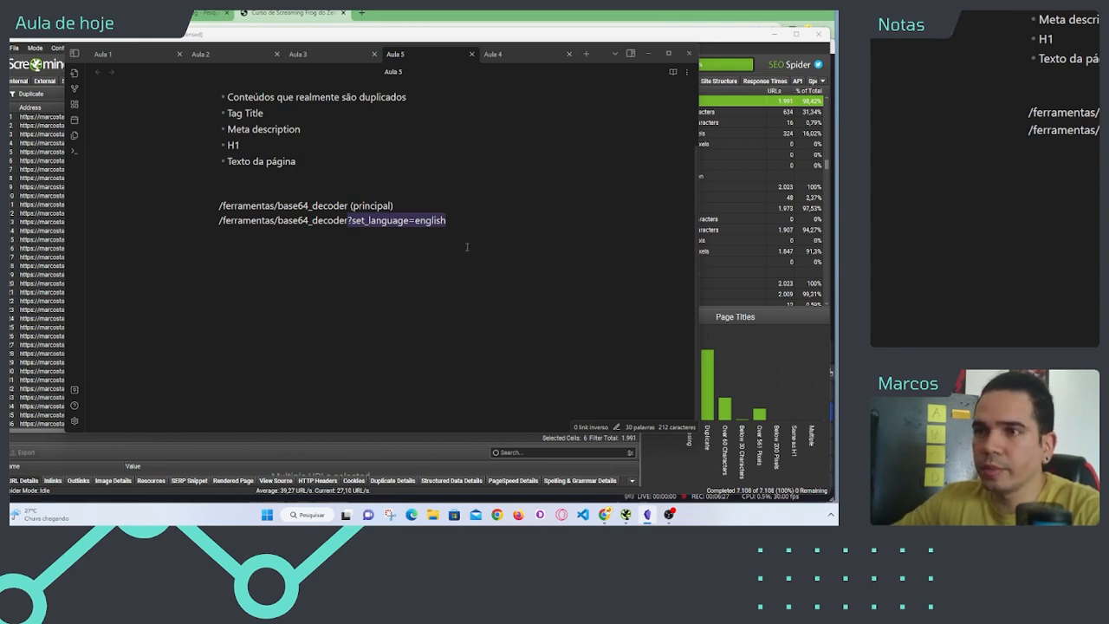
pyautogui.press('BackSpace')
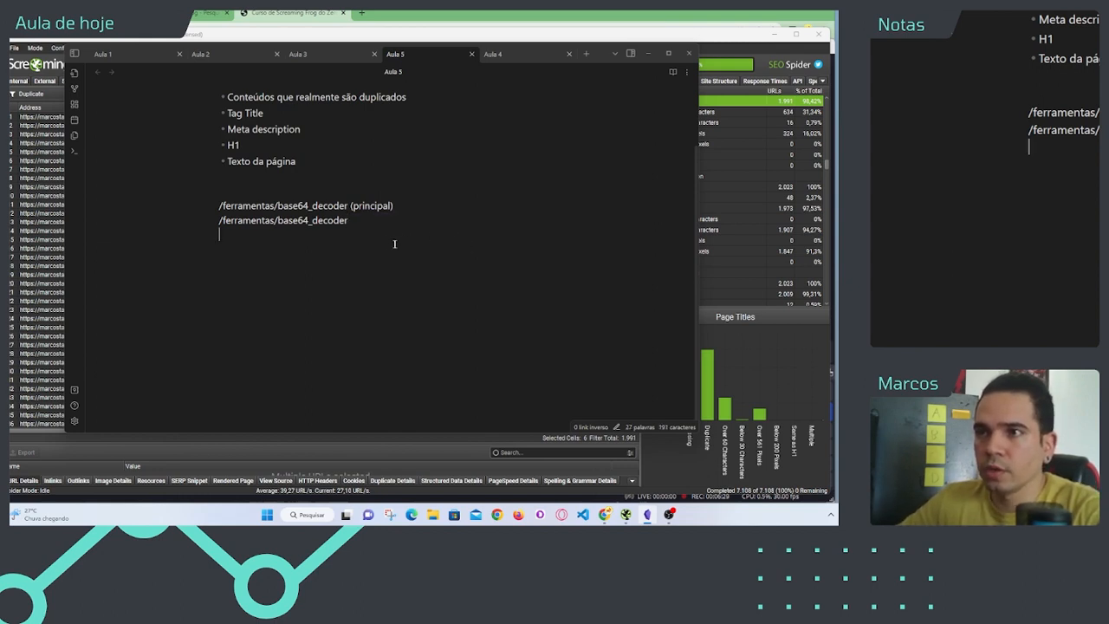
pyautogui.press('Return')
pyautogui.moveTo(227, 240); pyautogui.dragTo(167, 220)
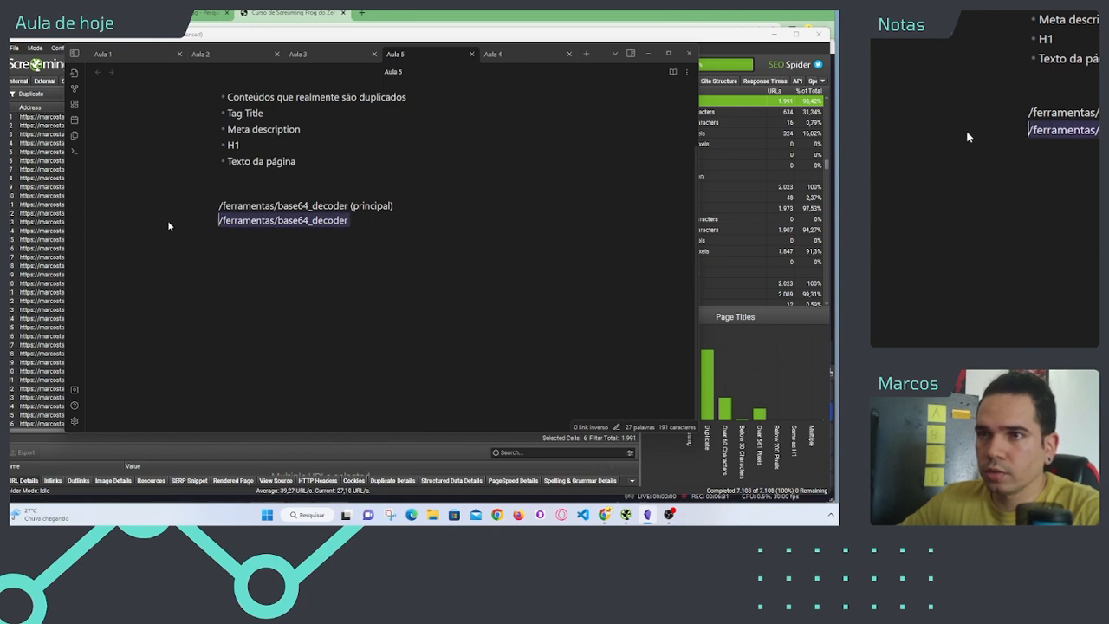
pyautogui.press('BackSpace')
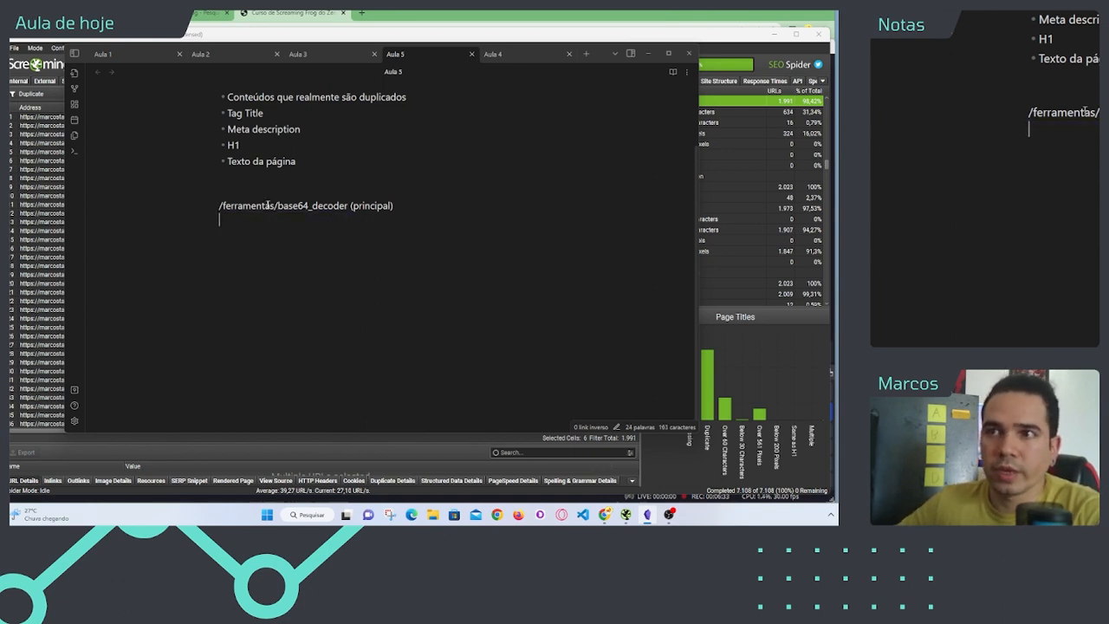
pyautogui.click(414, 202)
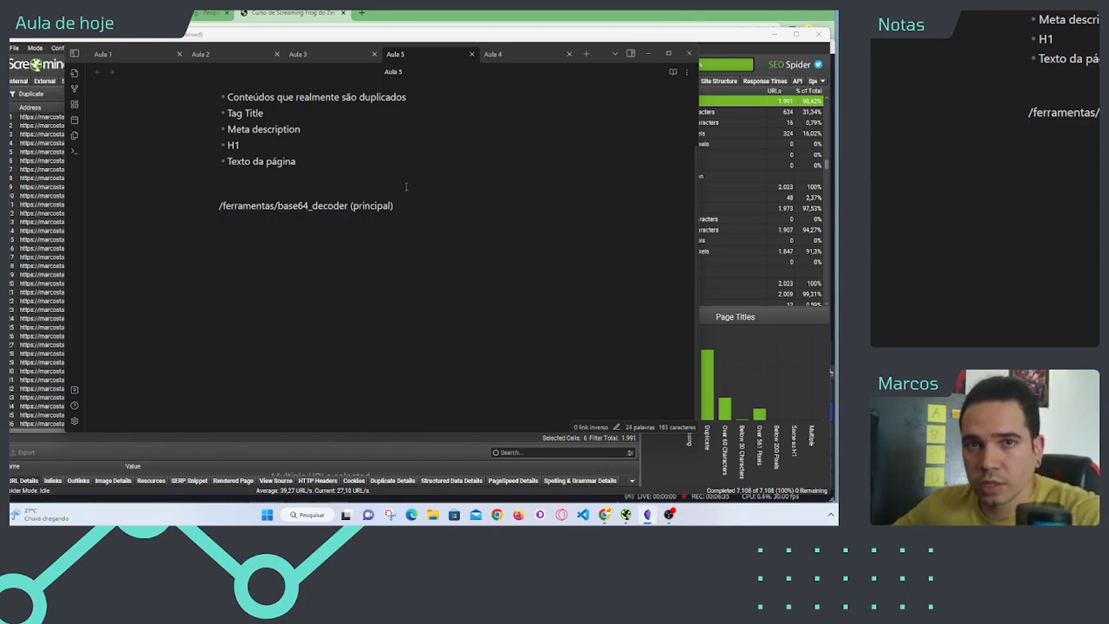
# Step: Switch to Screaming Frog and examine the duplicate page titles shared by the six base64_decoder addresses
pyautogui.click(41, 198)
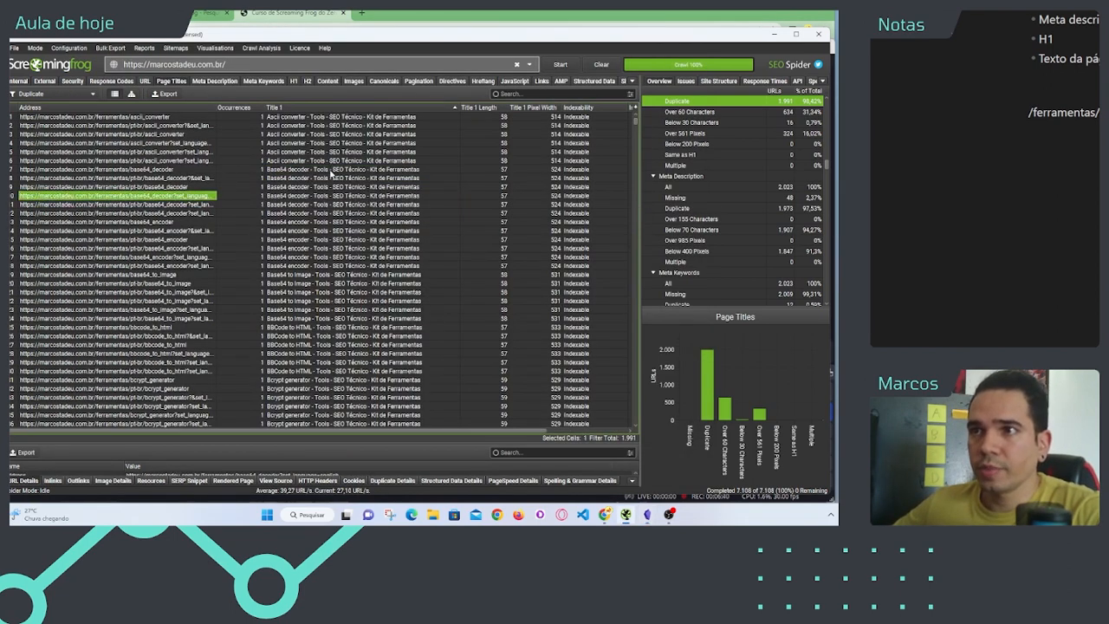
pyautogui.moveTo(330, 171); pyautogui.dragTo(329, 221)
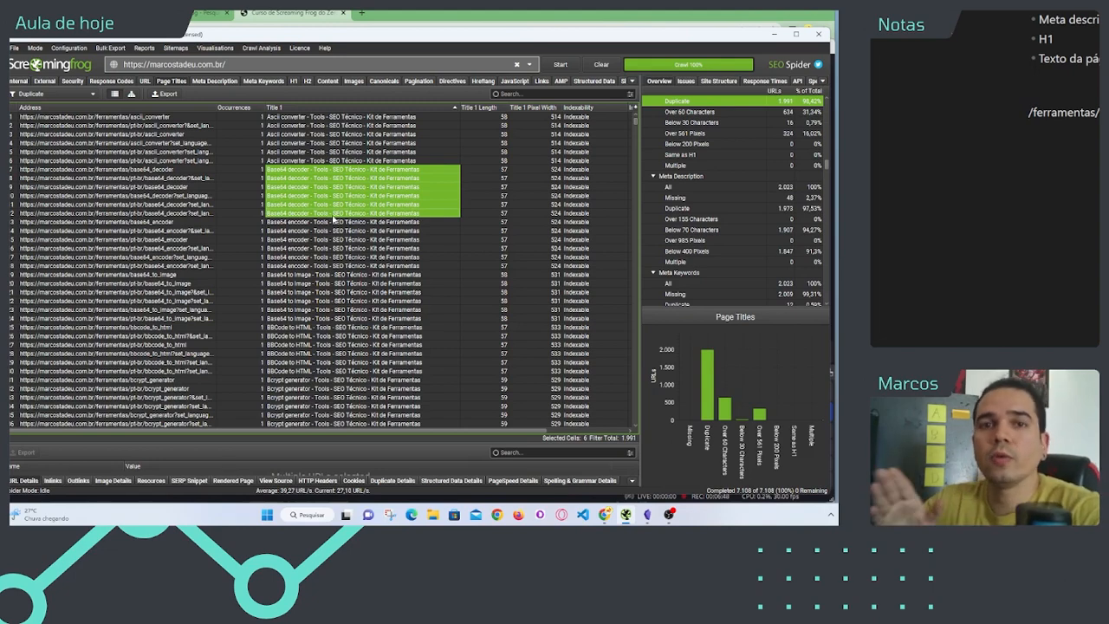
pyautogui.hotkey('alt', 'Tab')
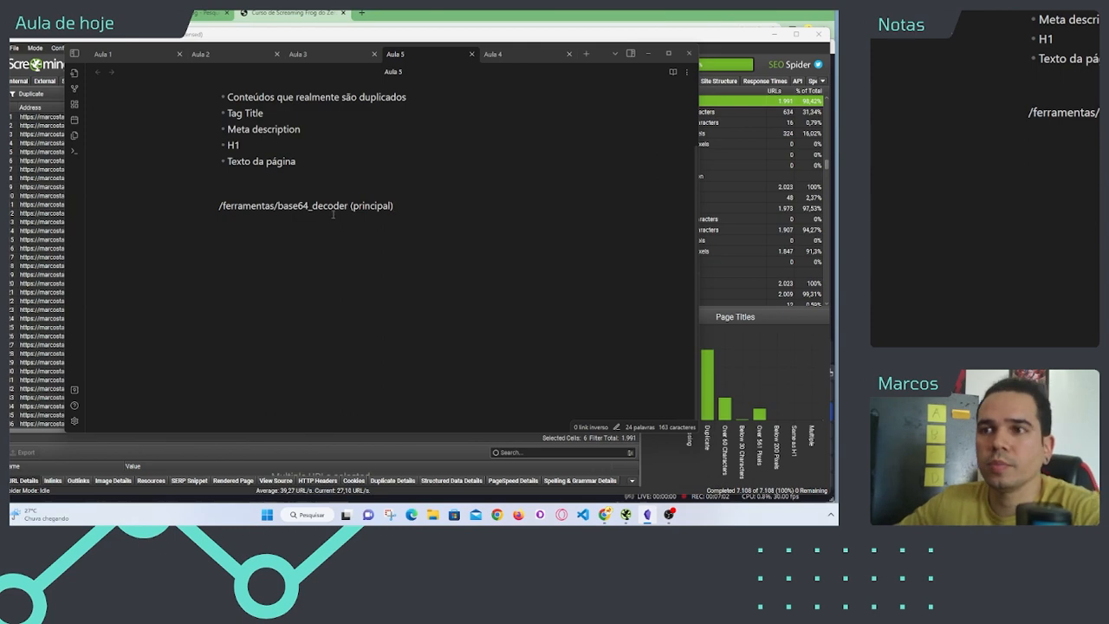
pyautogui.hotkey('alt', 'Tab')
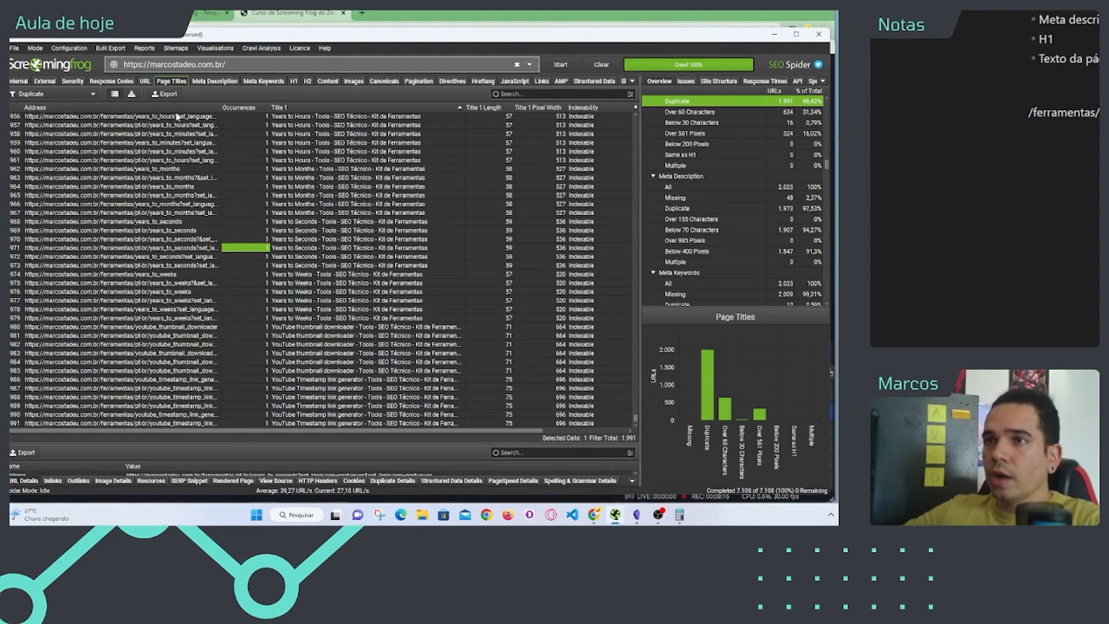
# Step: Return to the Aula 5 note and paste the full https base64_decoder URL on two consecutive lines below the principal path, after a blank line
pyautogui.hotkey('alt', 'Tab')
pyautogui.click(435, 252)
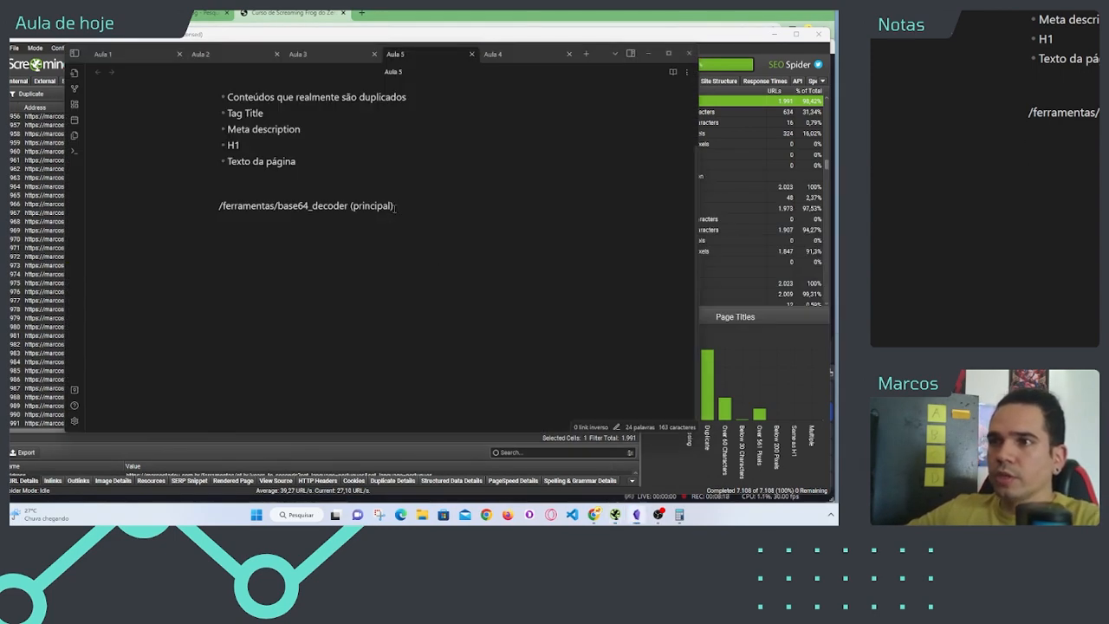
pyautogui.press('Return')
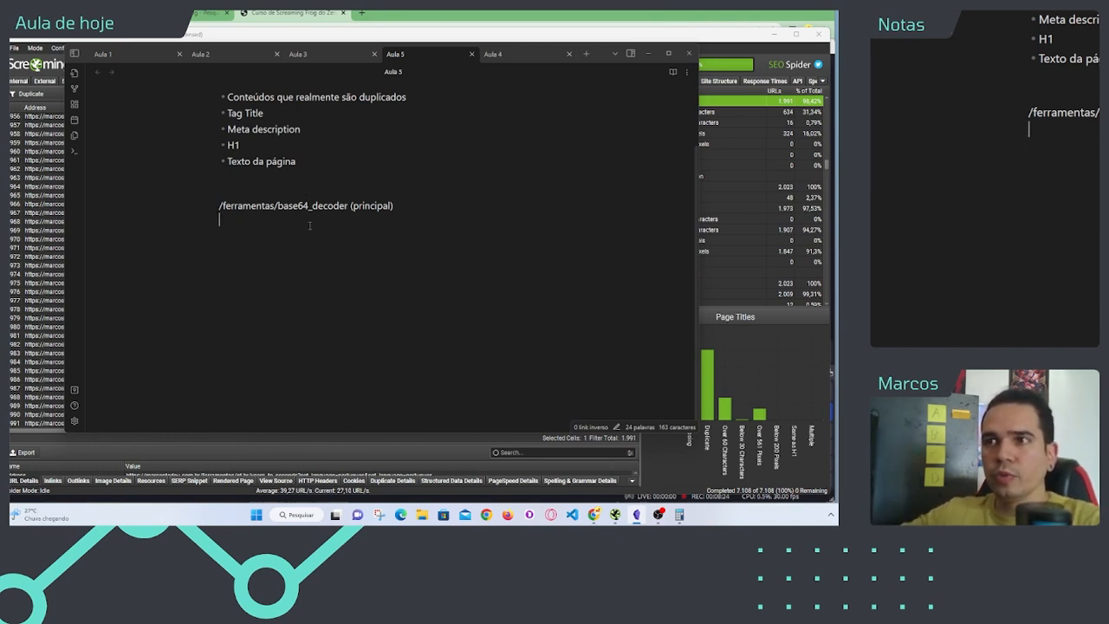
pyautogui.click(220, 206)
pyautogui.moveTo(220, 206); pyautogui.dragTo(347, 205)
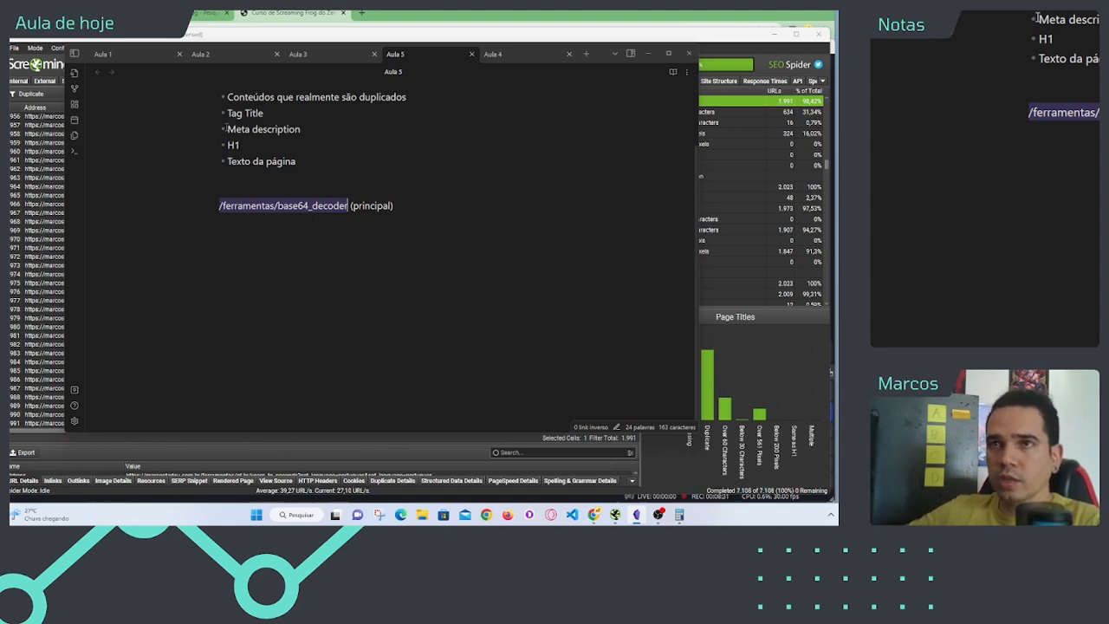
pyautogui.click(40, 162)
pyautogui.click(111, 170)
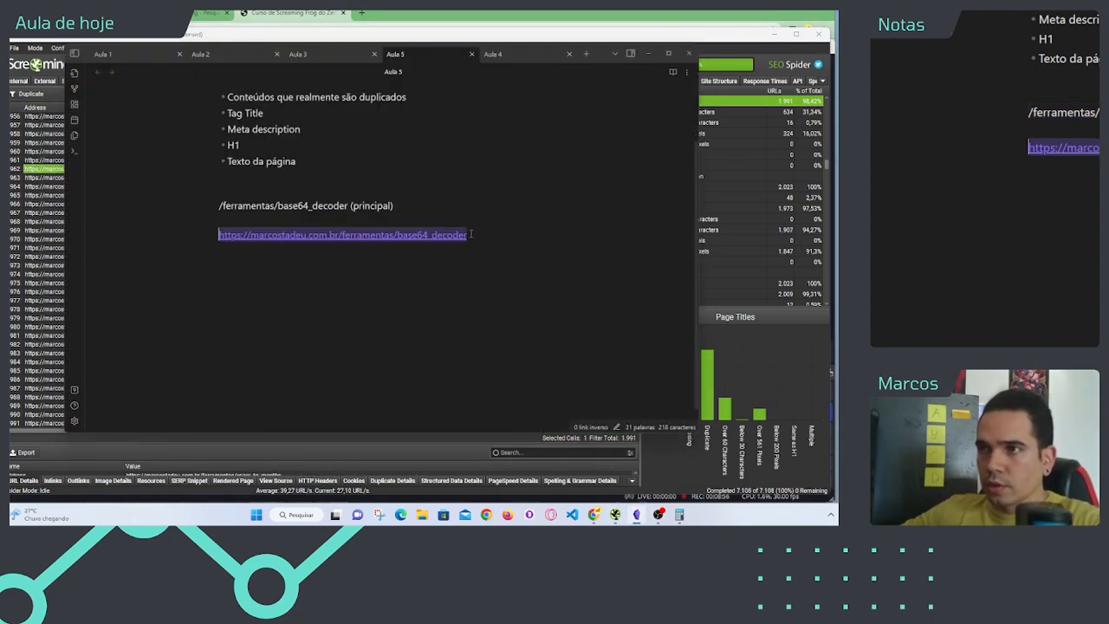
pyautogui.click(471, 234)
pyautogui.press('Return')
pyautogui.write('https://marcostadeu.com.br/ferramentas/base64_decoder')
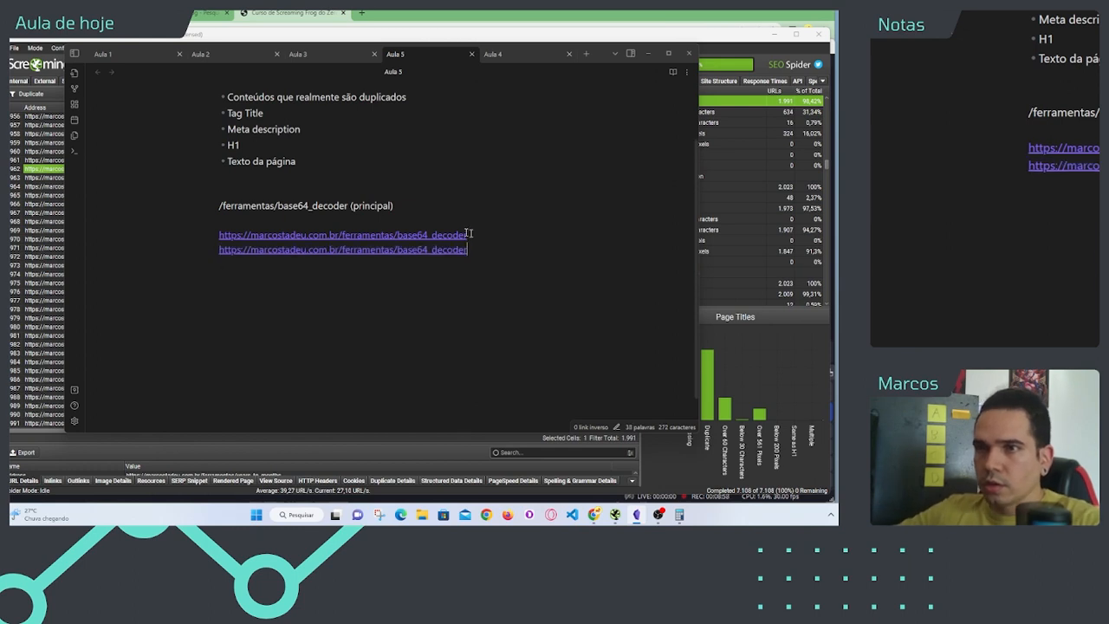
pyautogui.click(251, 250)
pyautogui.write('www.')
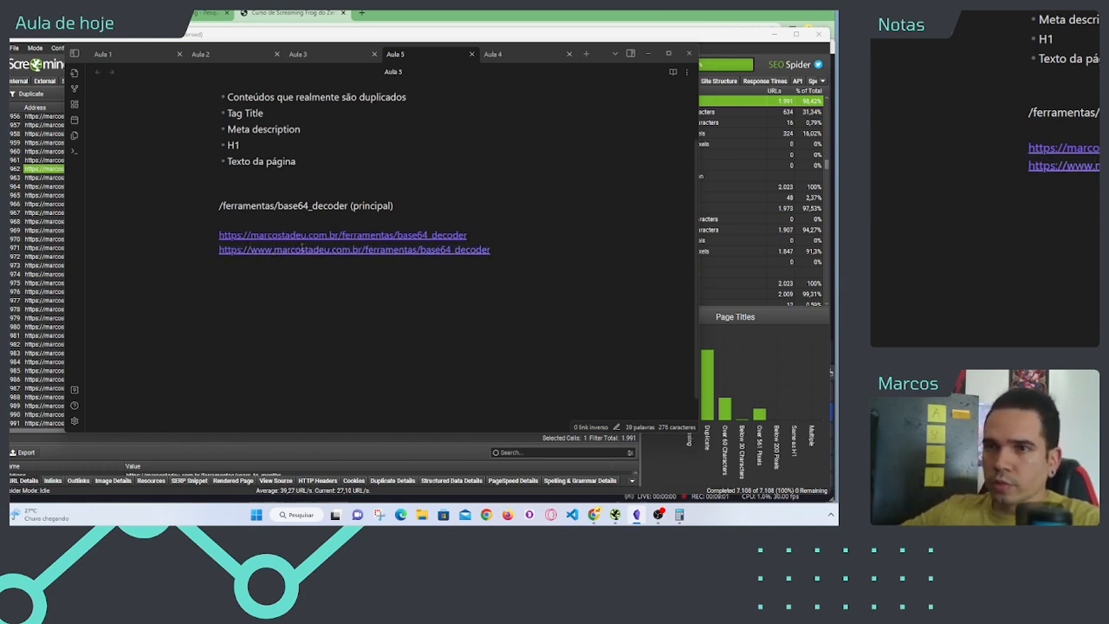
pyautogui.click(497, 251)
pyautogui.press('Return')
pyautogui.write('https://marcostadeu.com.br/ferramentas/base64_decoder')
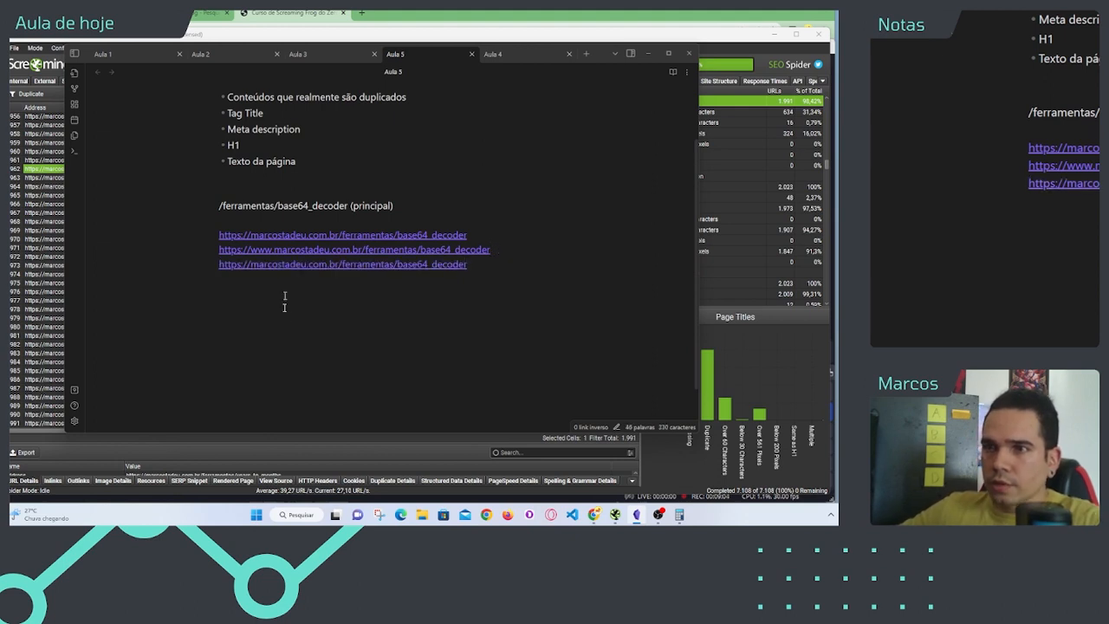
pyautogui.click(243, 265)
pyautogui.press('BackSpace')
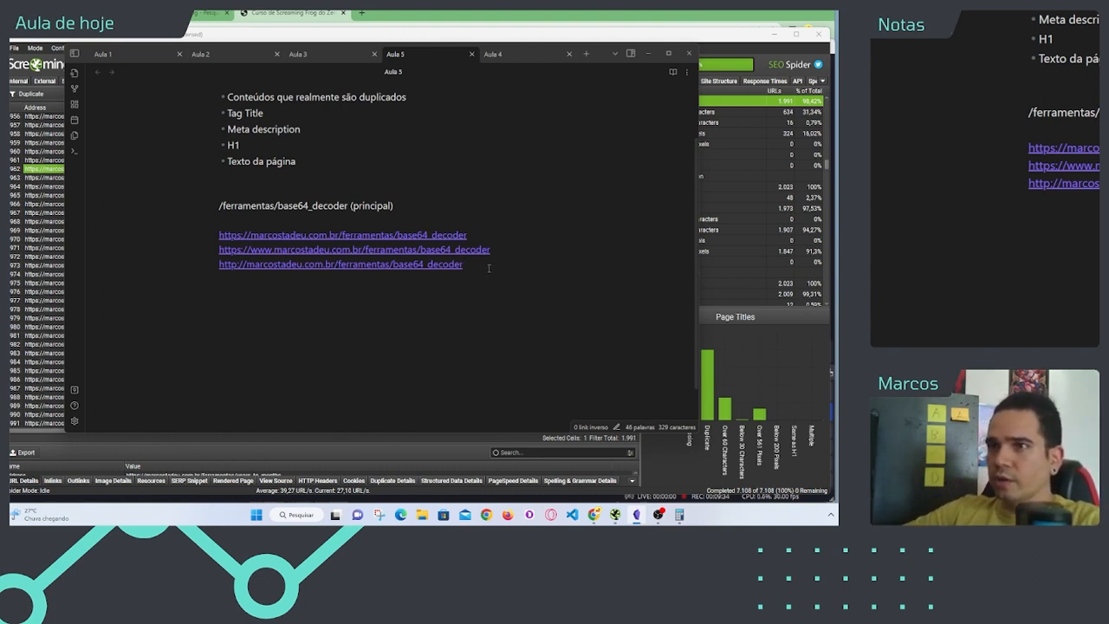
# Step: Highlight the principal base64_decoder path in the note, switch to Screaming Frog and enlarge the URL details area below the duplicate titles
pyautogui.moveTo(348, 205); pyautogui.dragTo(205, 203)
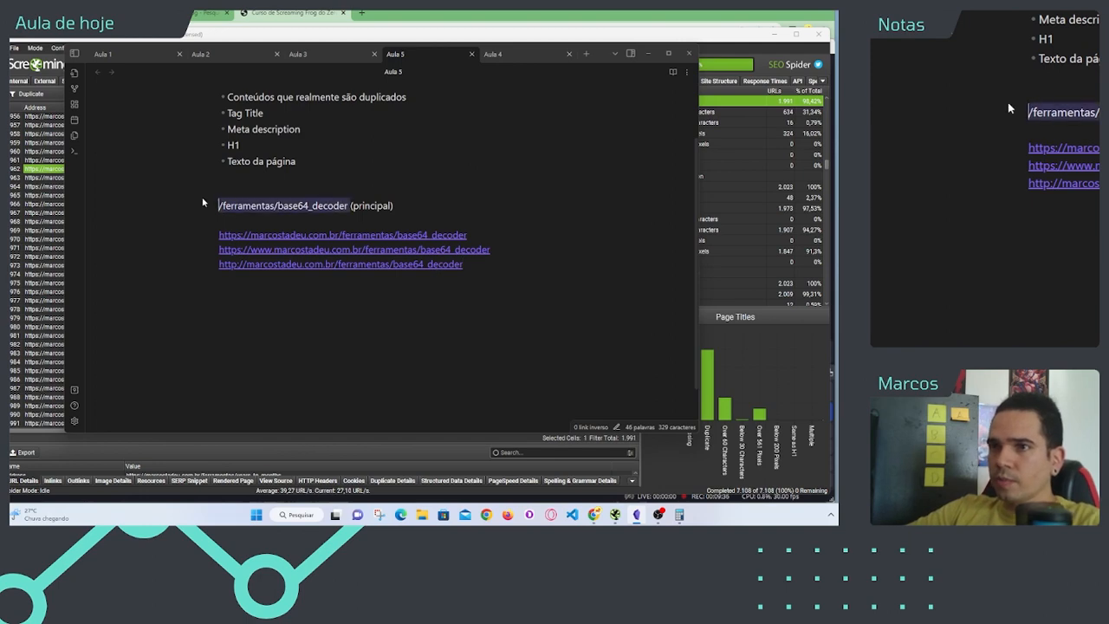
pyautogui.click(26, 231)
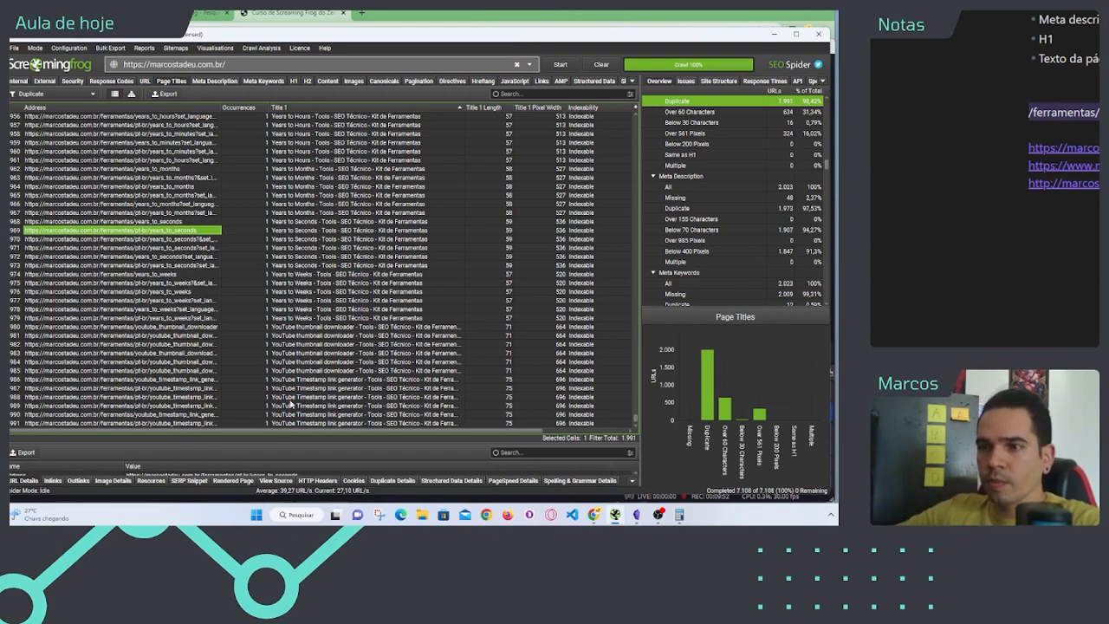
pyautogui.moveTo(294, 444); pyautogui.dragTo(274, 297)
pyautogui.scroll(2, 271, 217)
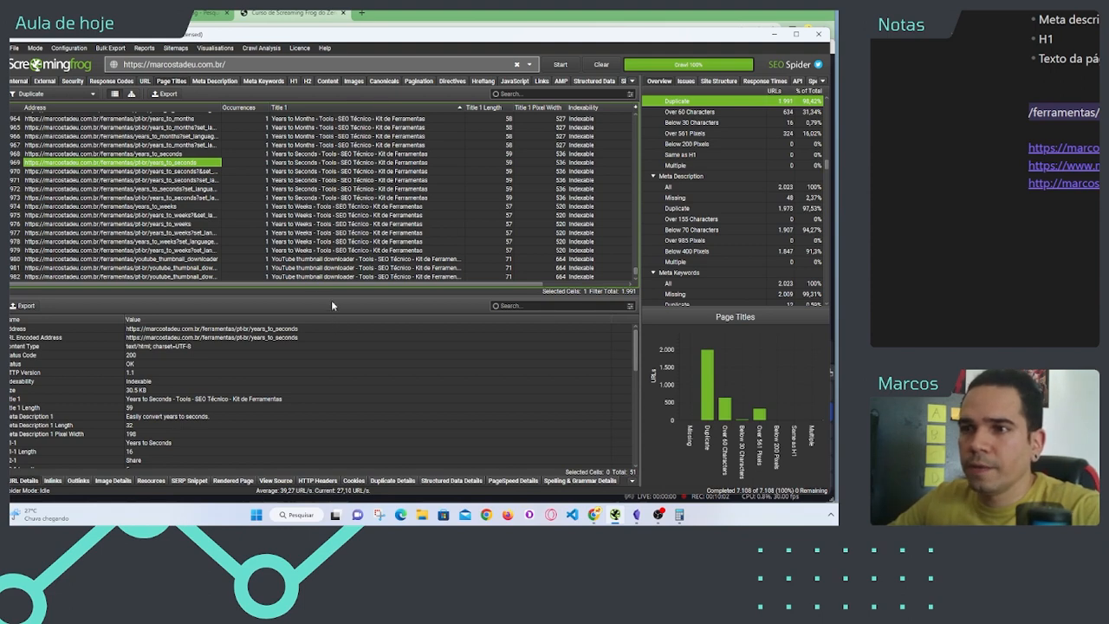
pyautogui.moveTo(331, 294); pyautogui.dragTo(350, 333)
# Step: Return to the start of the duplicate titles list and select the /ferramentas/pt-br/base64_decoder address
pyautogui.scroll(15, 305, 273)
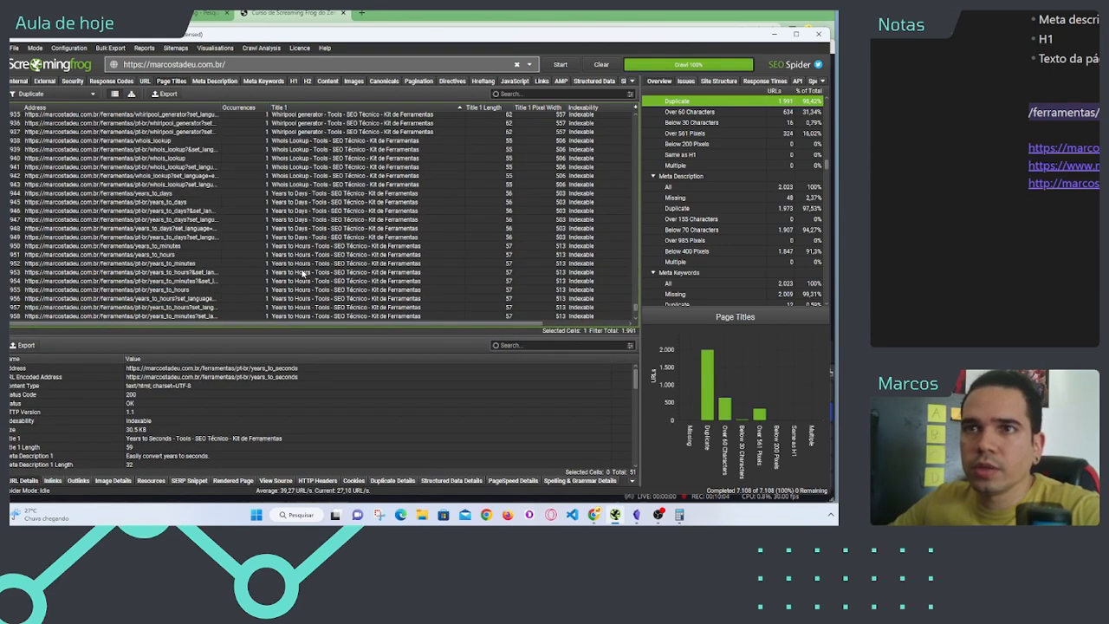
pyautogui.scroll(10, 302, 274)
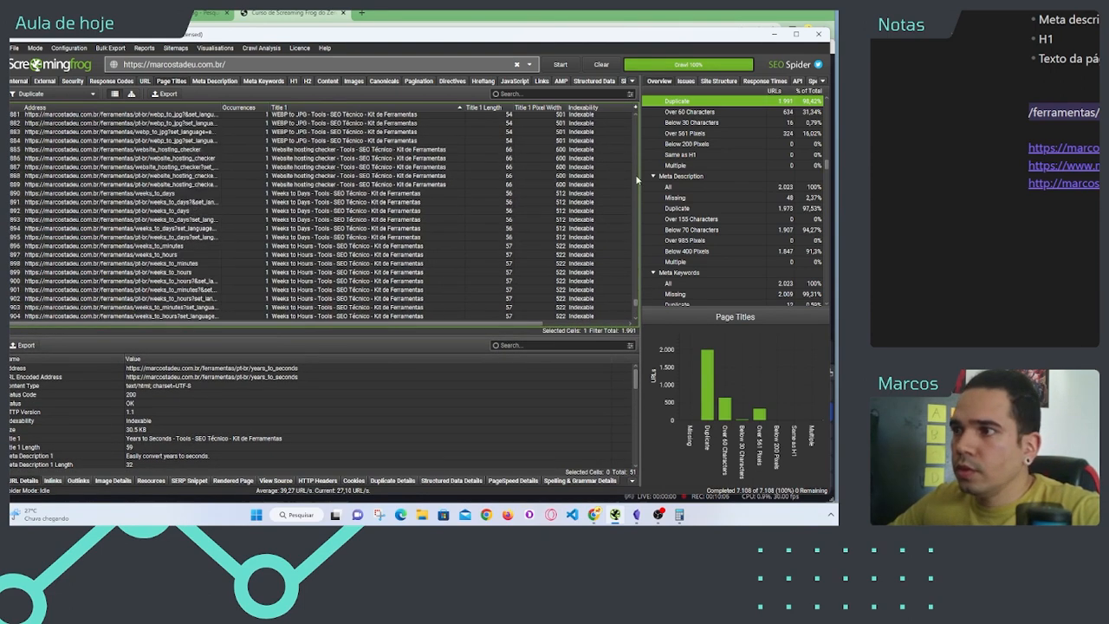
pyautogui.moveTo(637, 303); pyautogui.dragTo(636, 117)
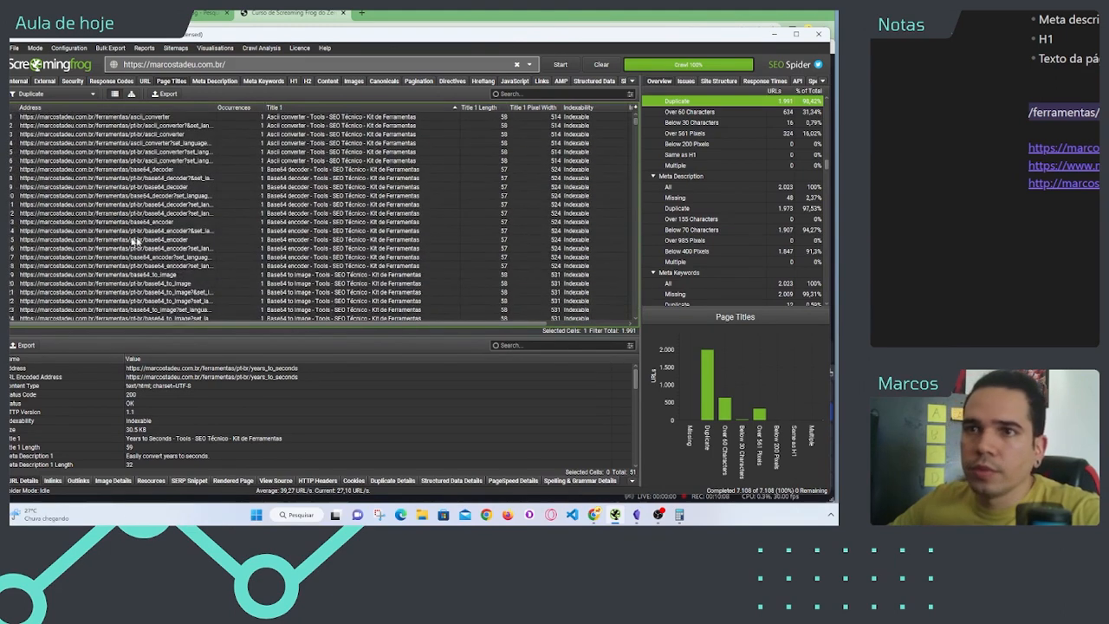
pyautogui.click(300, 189)
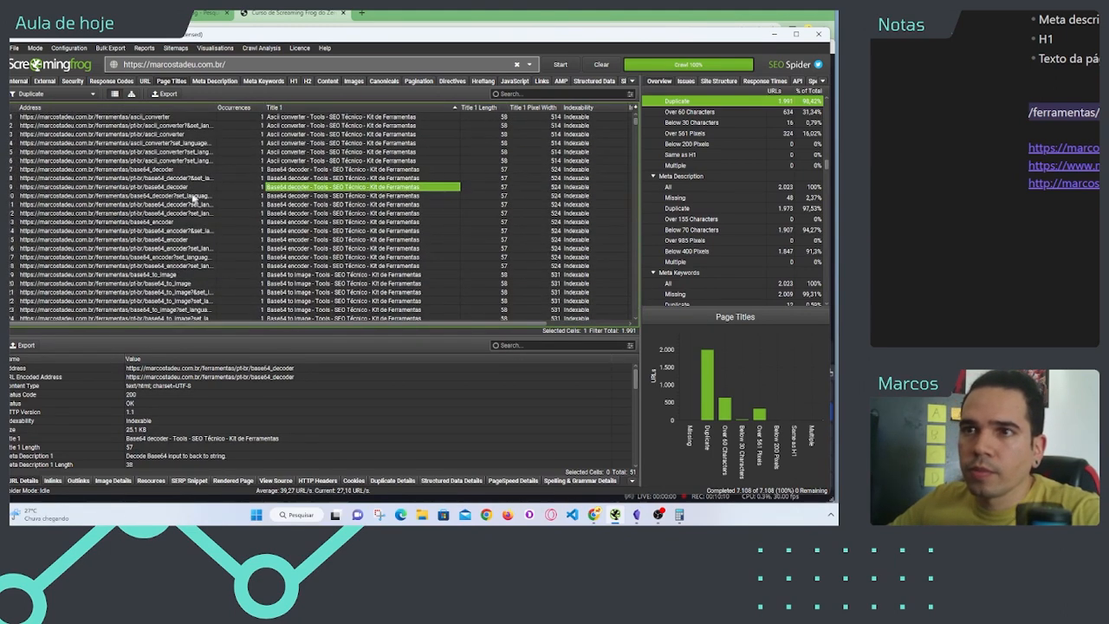
pyautogui.click(152, 188)
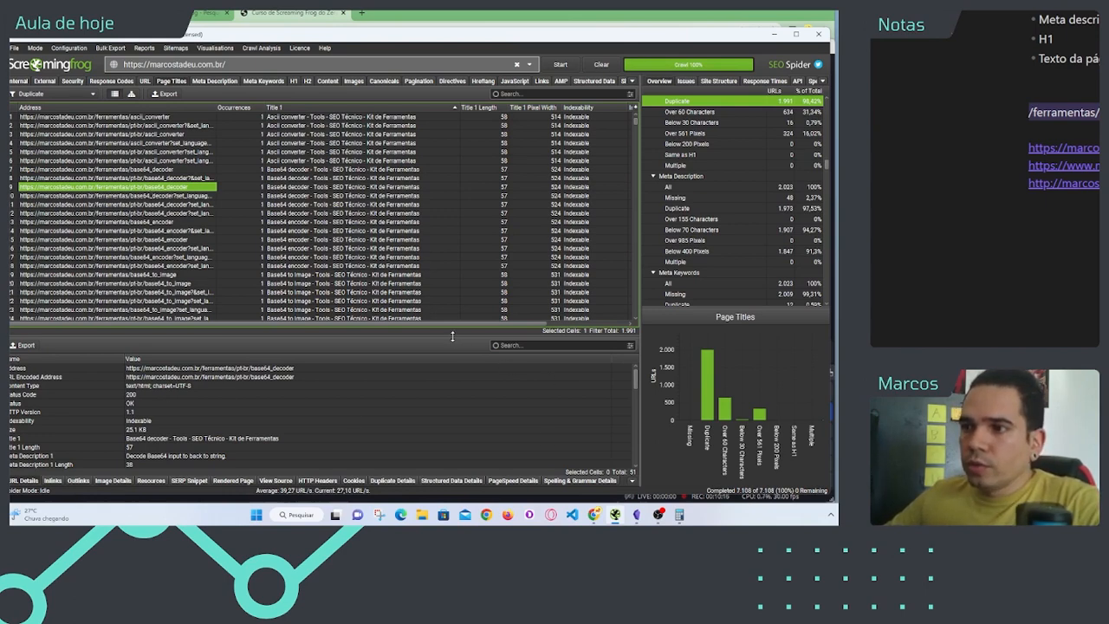
# Step: Enlarge the details area further and compare the URL details of the ascii_converter, base64_encoder and base64_decoder addresses, ending on /pt-br/base64_decoder
pyautogui.moveTo(452, 335); pyautogui.dragTo(451, 282)
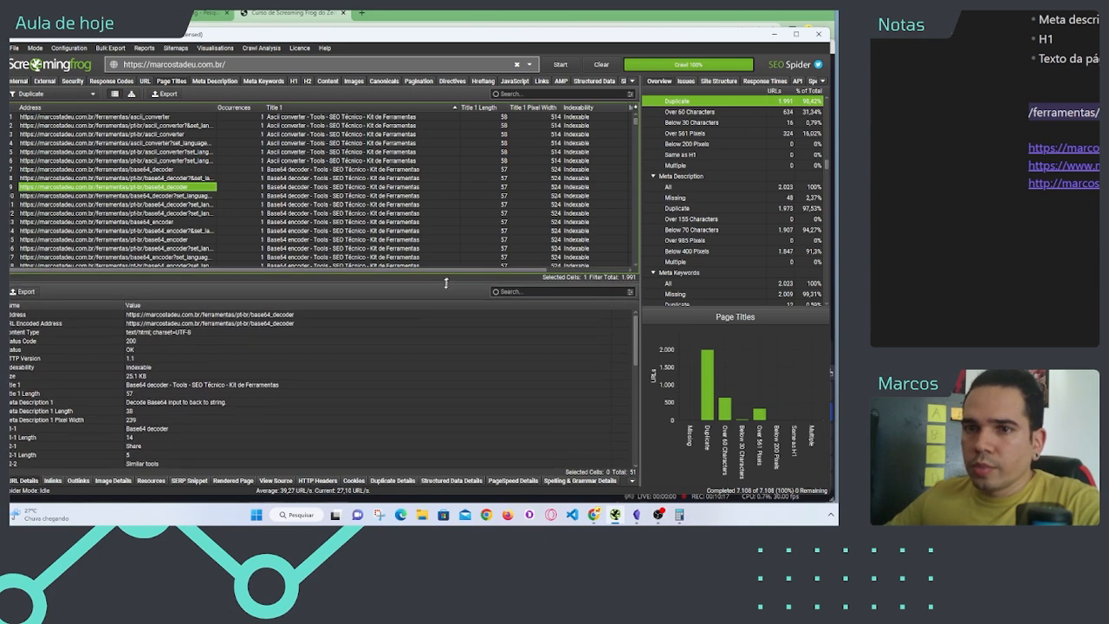
pyautogui.click(126, 222)
pyautogui.click(121, 188)
pyautogui.click(128, 162)
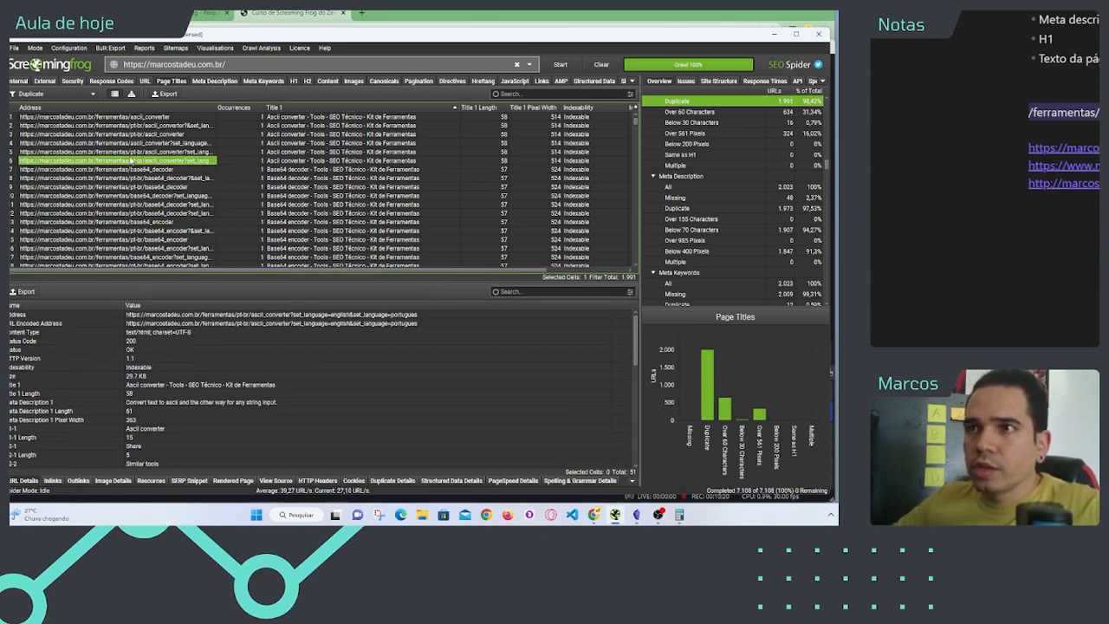
pyautogui.click(156, 194)
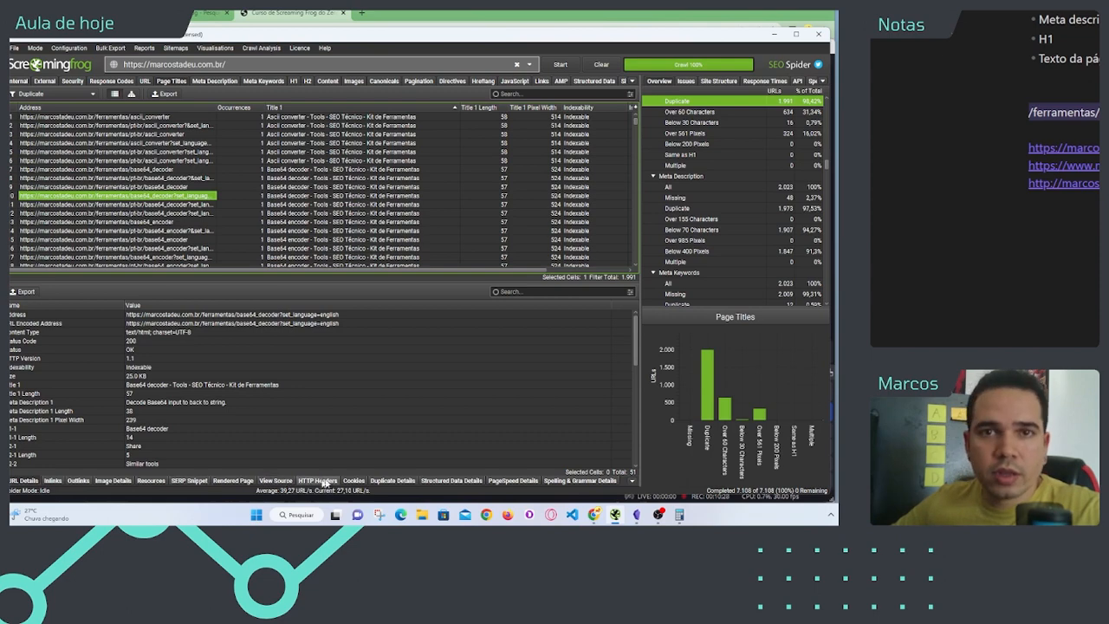
pyautogui.click(224, 196)
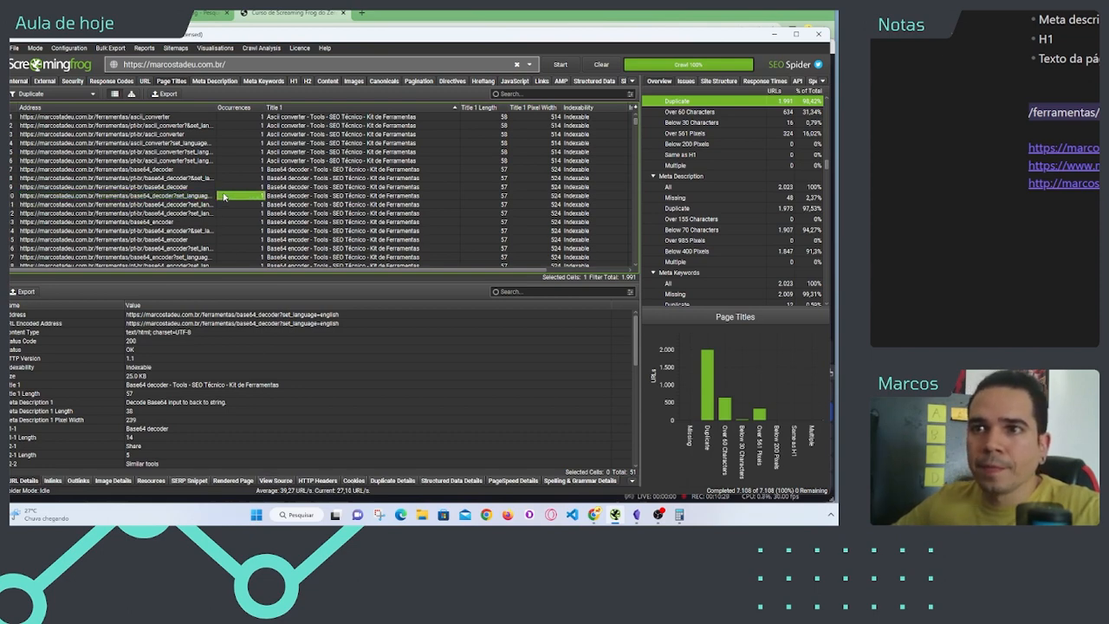
pyautogui.click(161, 187)
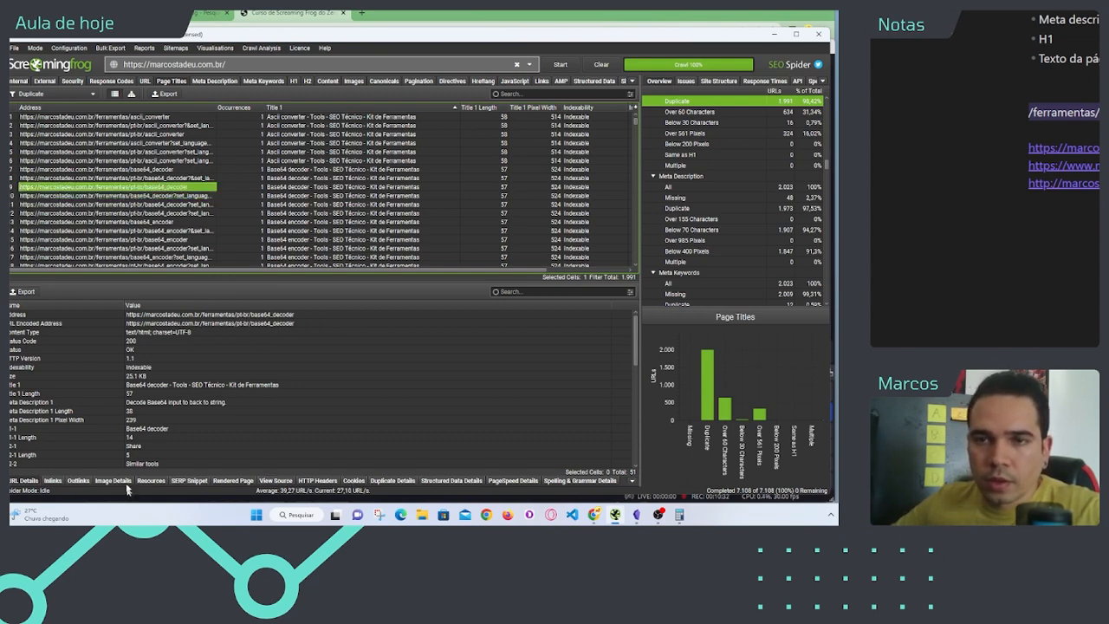
# Step: Examine the URL details of the pt-br base64_decoder page, from its headings down to the hreflang entries
pyautogui.scroll(-2, 161, 419)
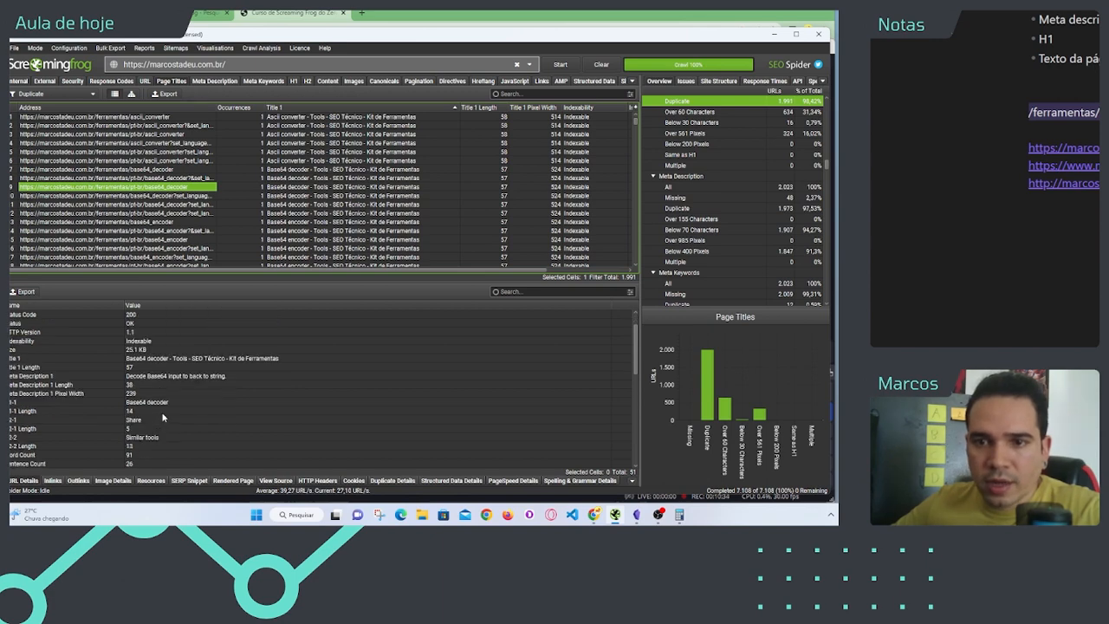
pyautogui.click(209, 407)
pyautogui.scroll(-1, 209, 407)
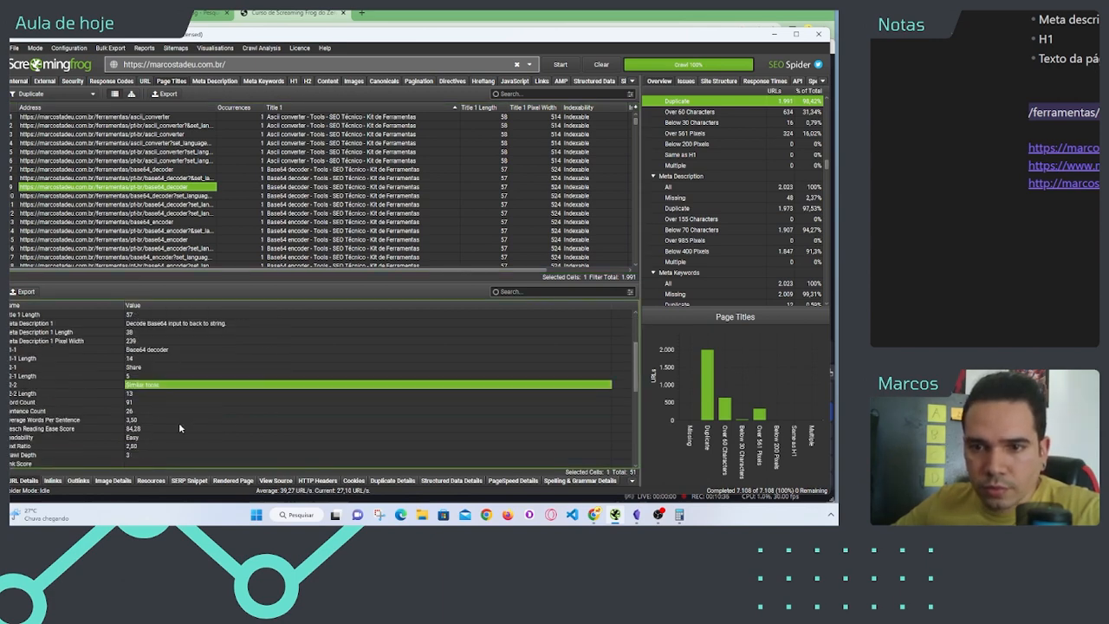
pyautogui.scroll(-5, 179, 421)
pyautogui.scroll(-4, 47, 450)
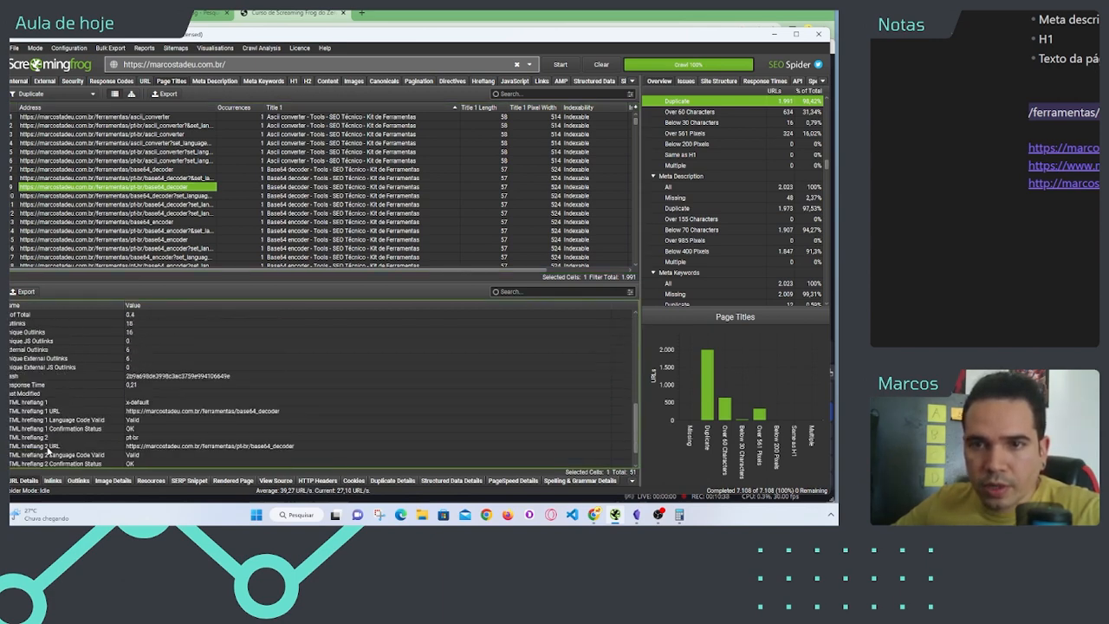
pyautogui.scroll(10, 61, 462)
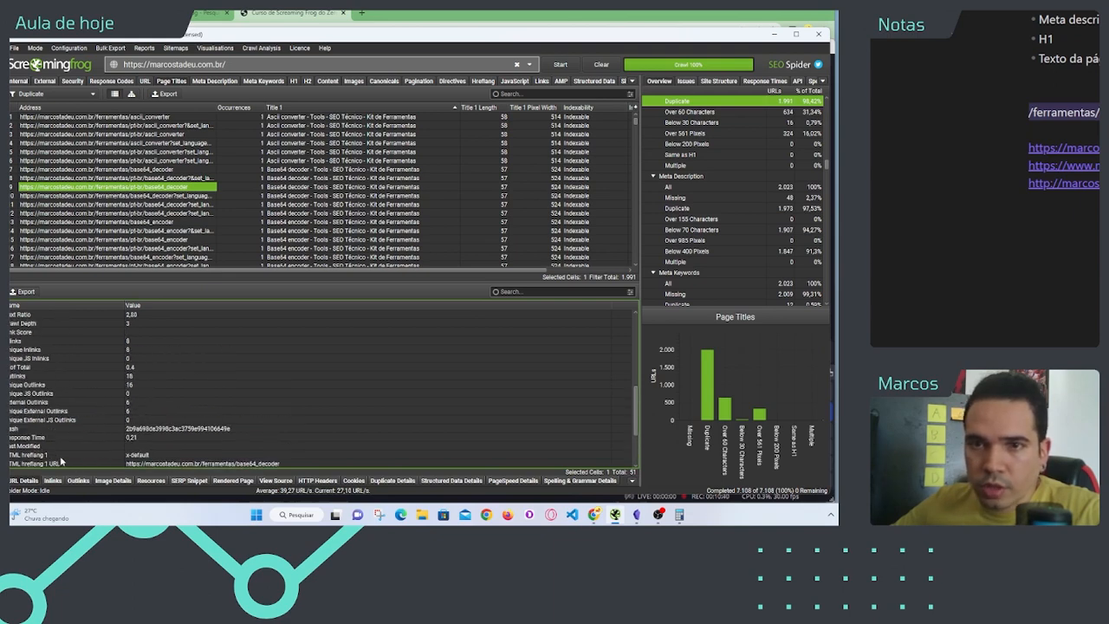
# Step: Search the pt-br base64_decoder page's details for "canoni", and clear the search
pyautogui.click(546, 293)
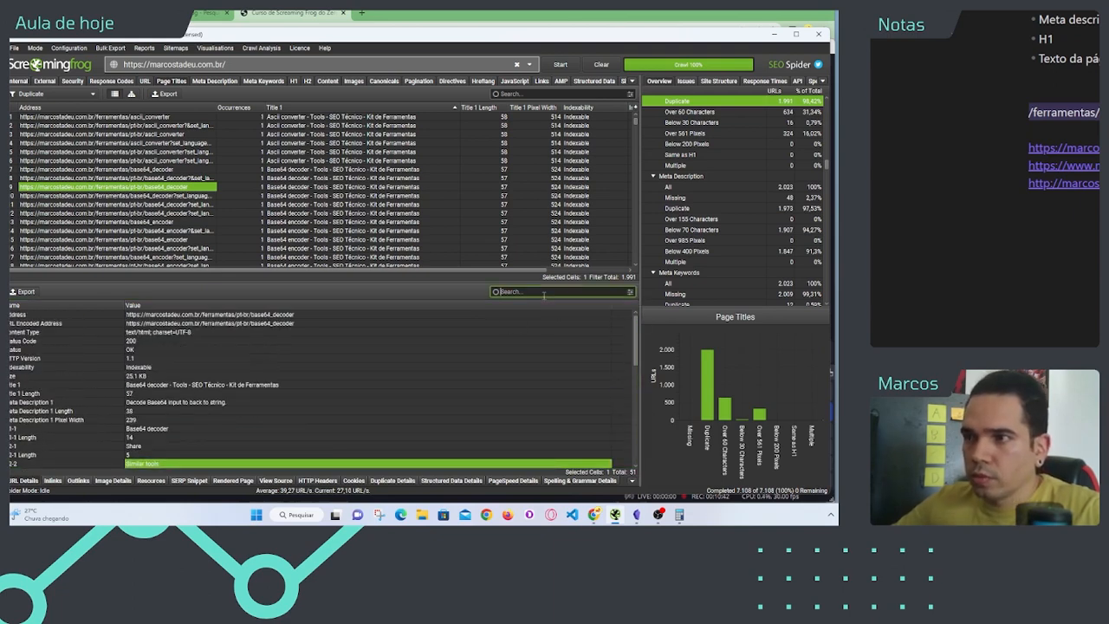
pyautogui.write('caninc')
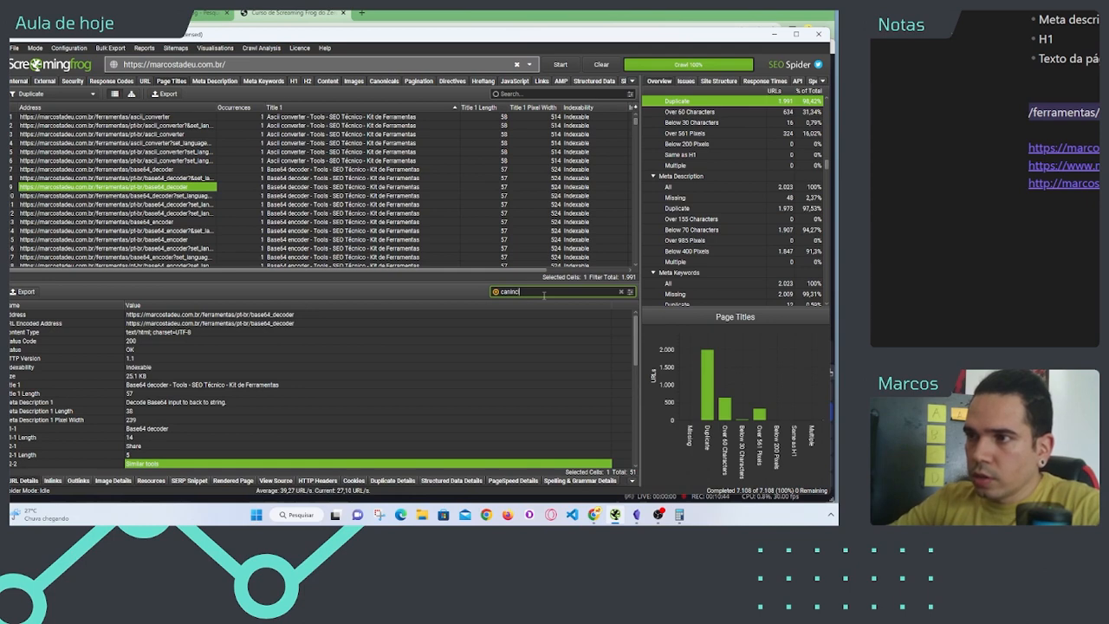
pyautogui.press('BackSpace')
pyautogui.write('on')
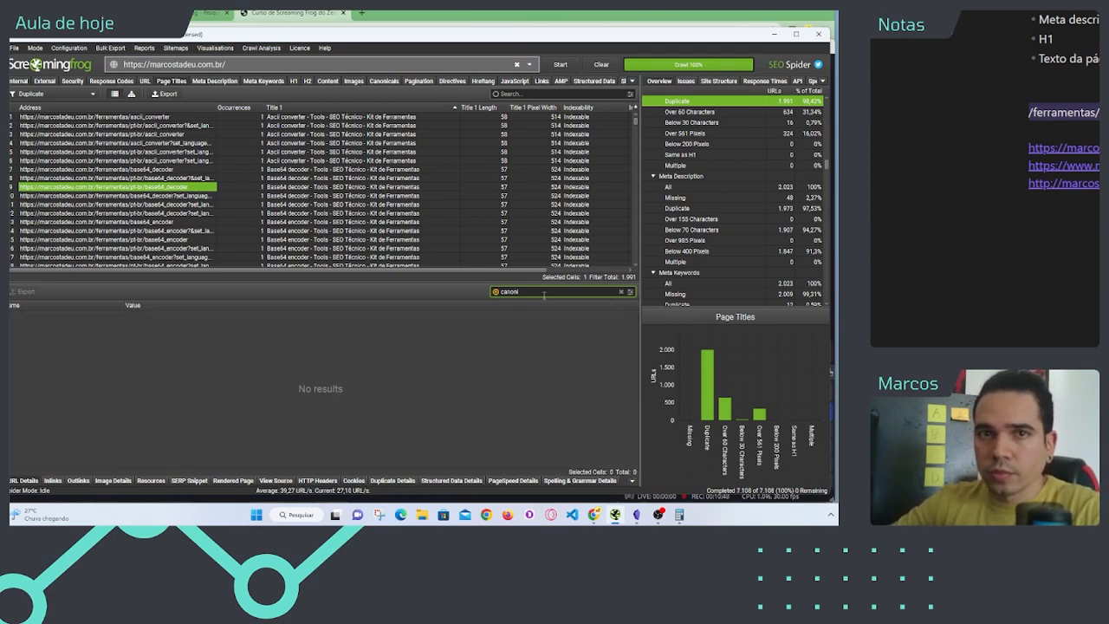
pyautogui.press('BackSpace')
pyautogui.press('BackSpace')
pyautogui.press('BackSpace')
pyautogui.press('BackSpace')
pyautogui.press('BackSpace')
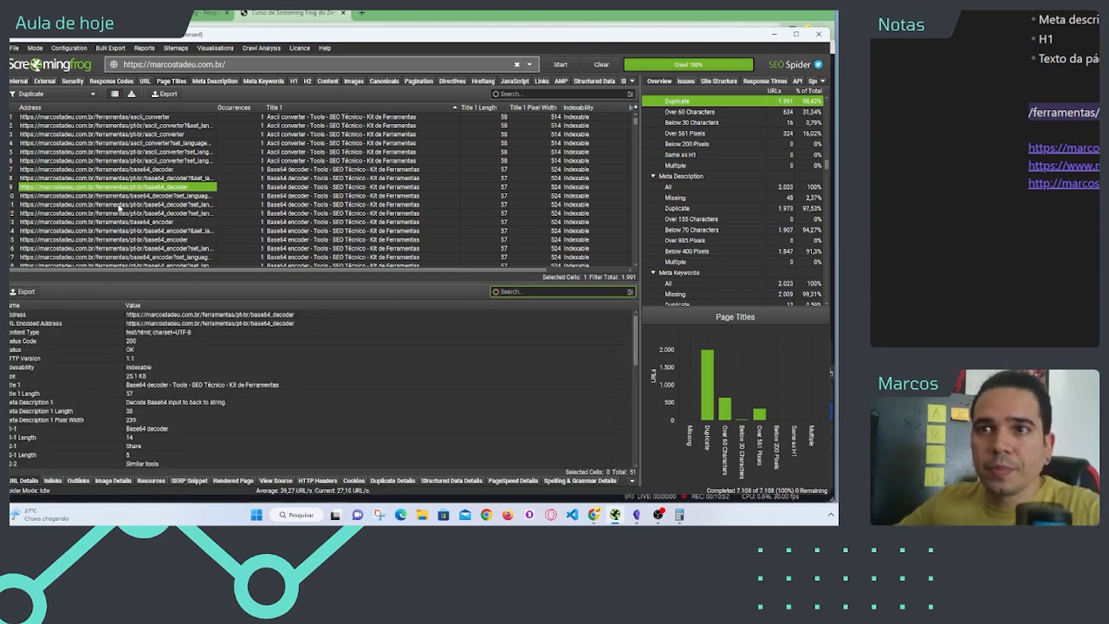
# Step: Step through the base64_decoder variants from the pt-br page to the address with set_language=english&set_language=portugues
pyautogui.click(119, 206)
pyautogui.click(114, 189)
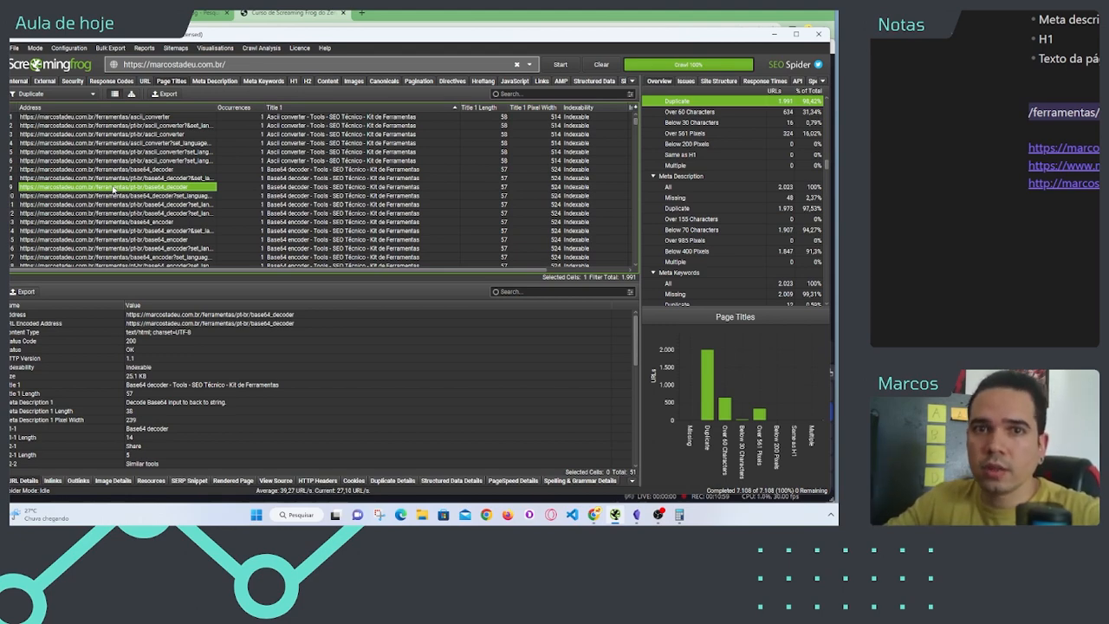
pyautogui.press('Down')
pyautogui.press('Down')
pyautogui.press('Down')
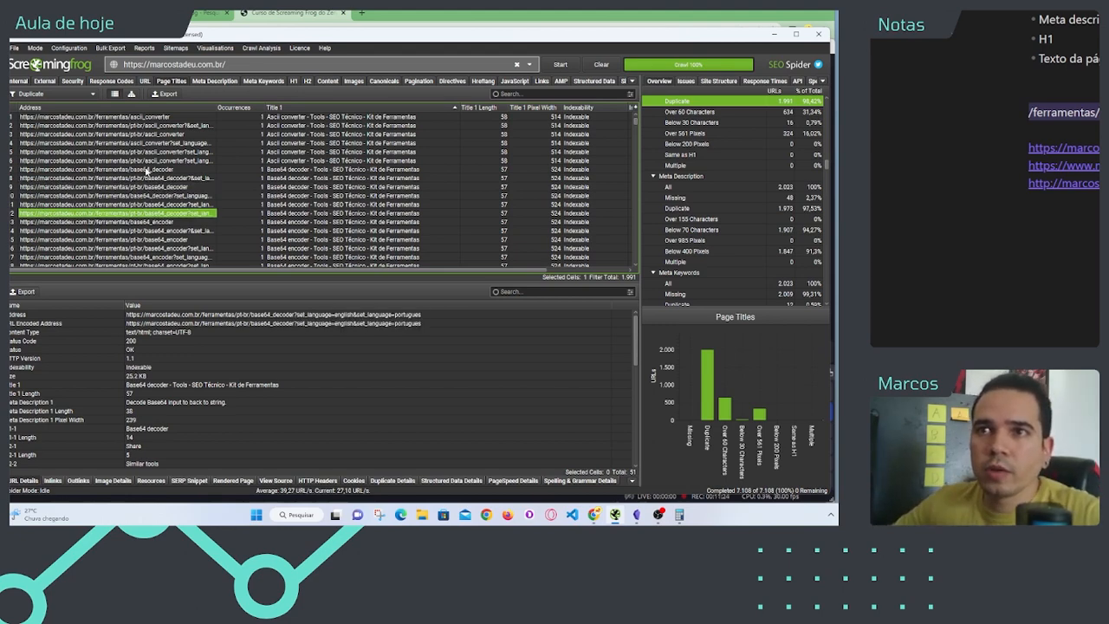
# Step: Change the page titles filter from Duplicate to All and select the home page address
pyautogui.click(91, 95)
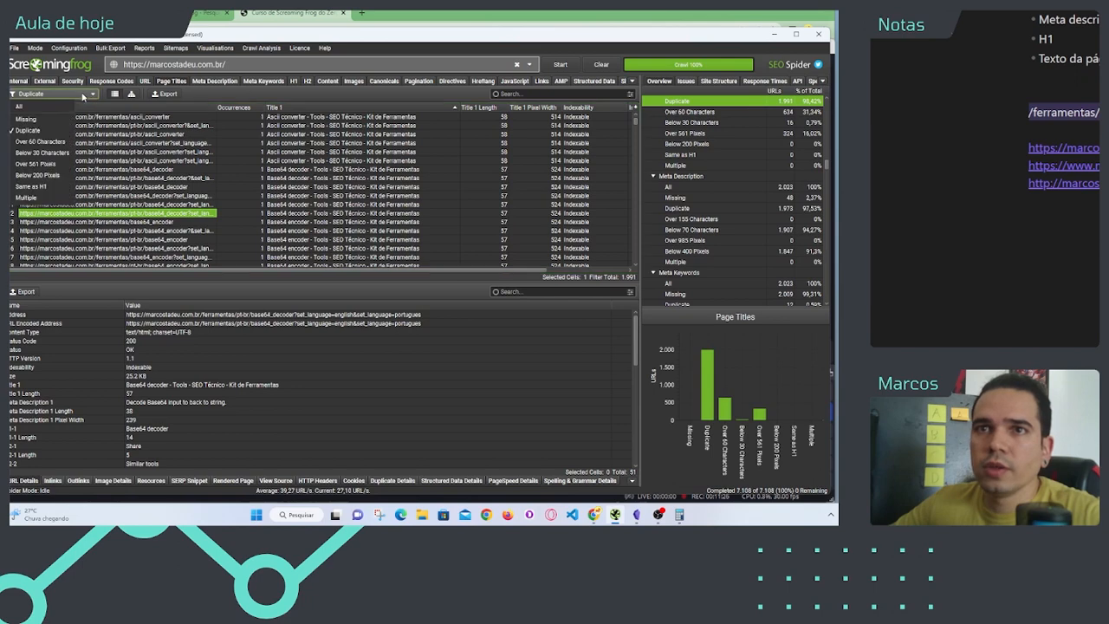
pyautogui.click(64, 111)
pyautogui.click(134, 116)
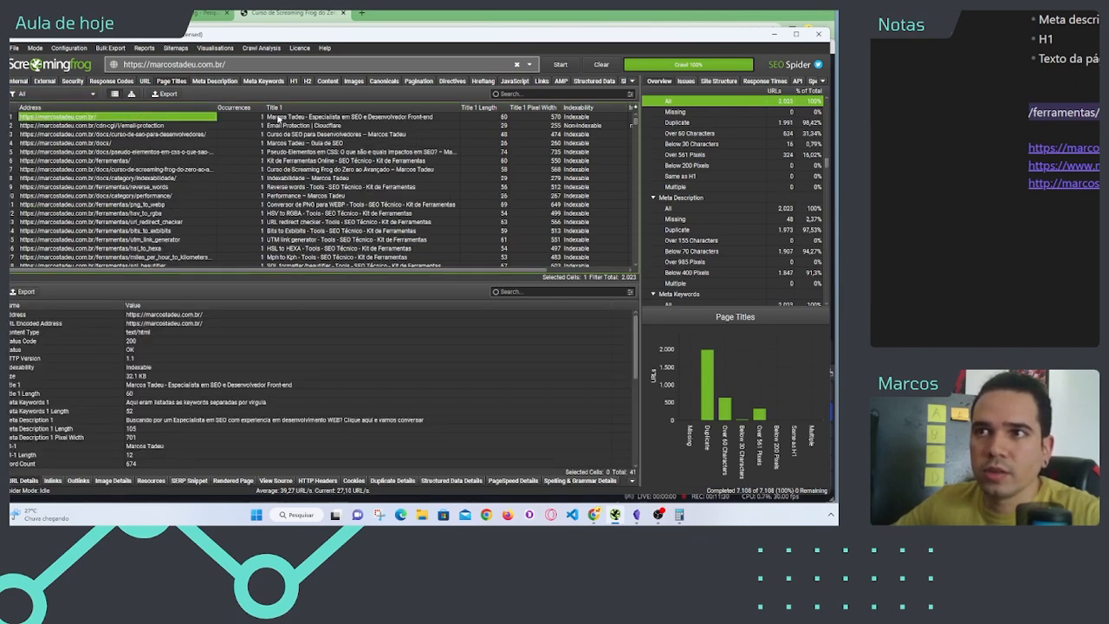
# Step: Search the home page's URL details for "canoni"
pyautogui.moveTo(275, 117); pyautogui.dragTo(190, 121)
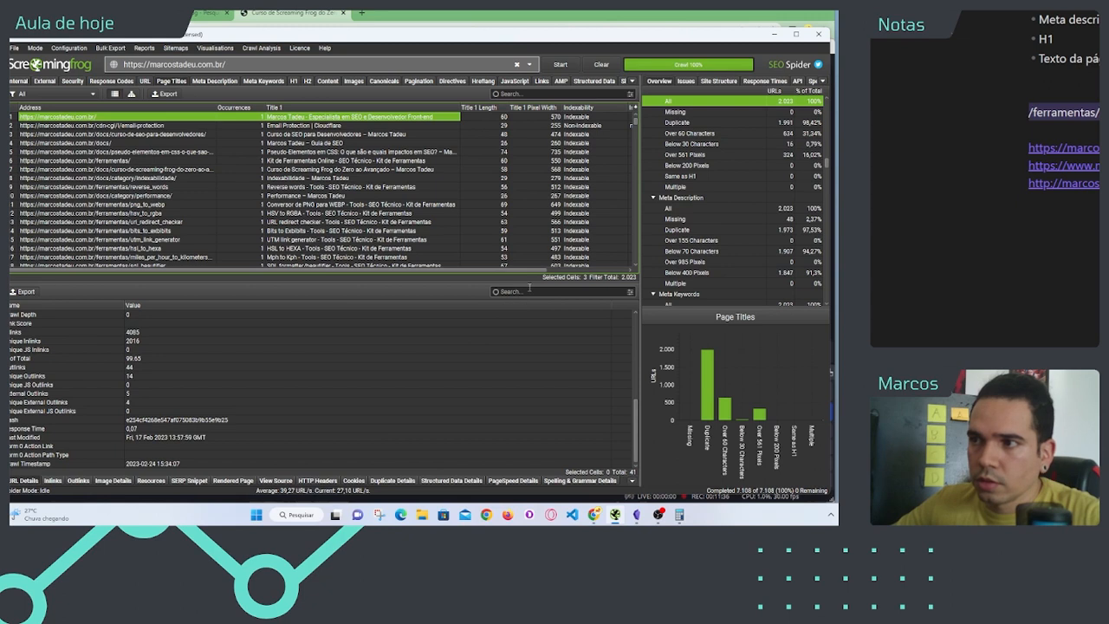
pyautogui.click(529, 289)
pyautogui.write('d')
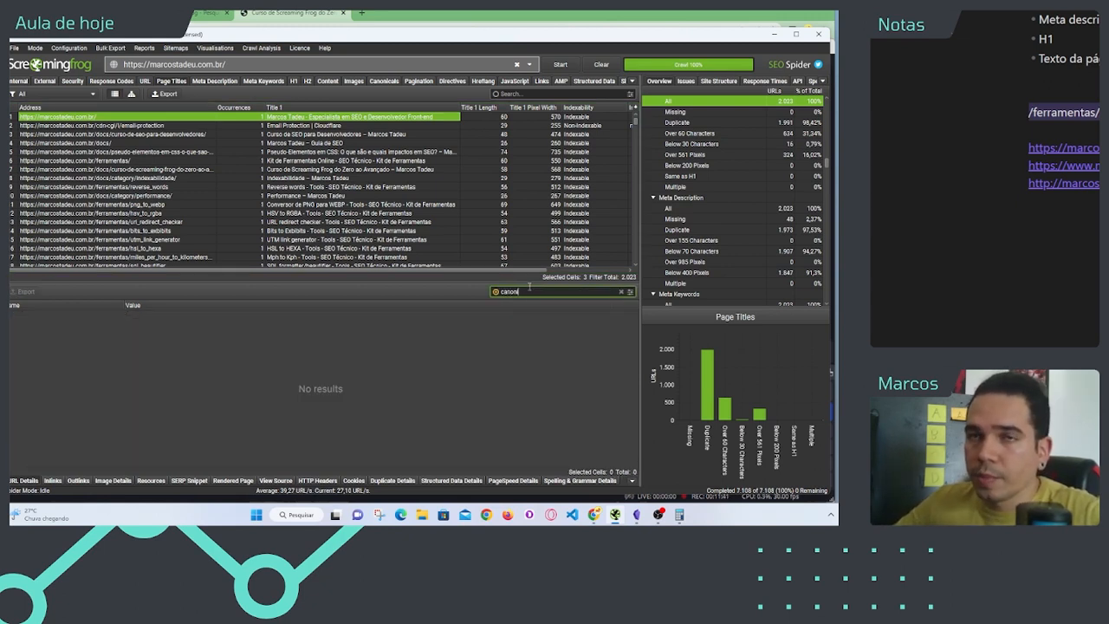
pyautogui.click(143, 118)
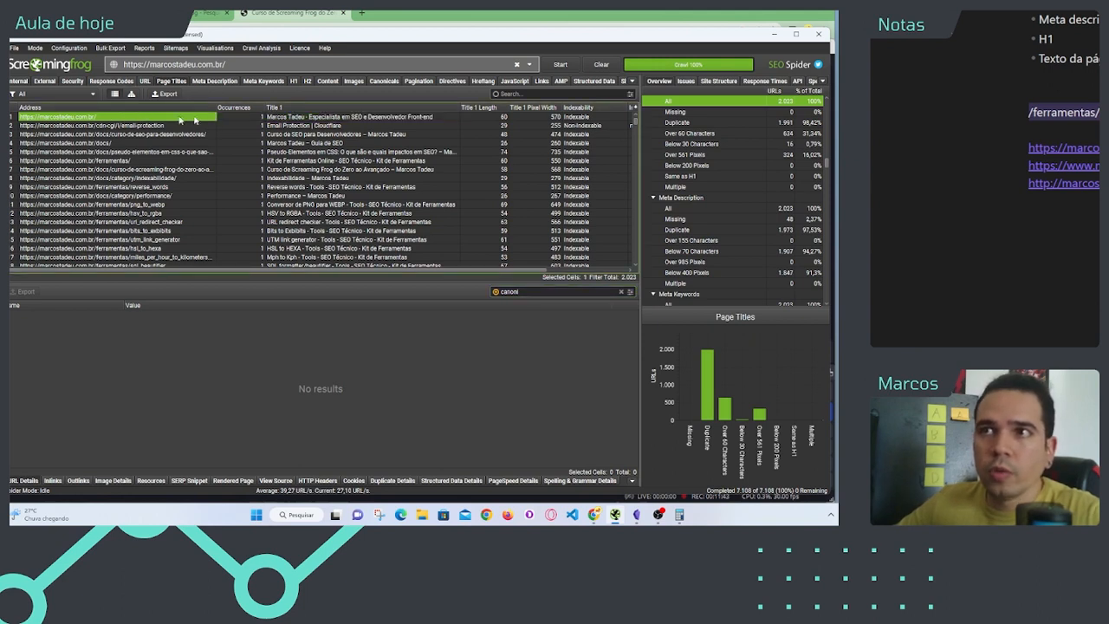
pyautogui.click(307, 117)
pyautogui.click(174, 119)
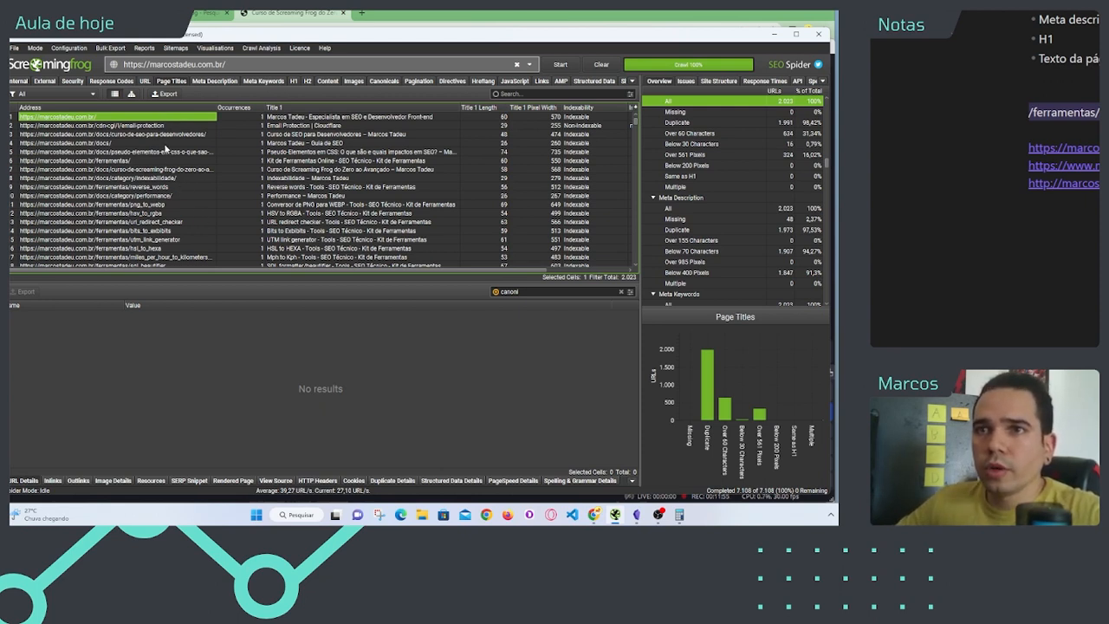
# Step: Filter the page titles list by "docs" and select the /docs/curso-de-seo-para-desenvolvedores/ address
pyautogui.click(536, 95)
pyautogui.write('docs')
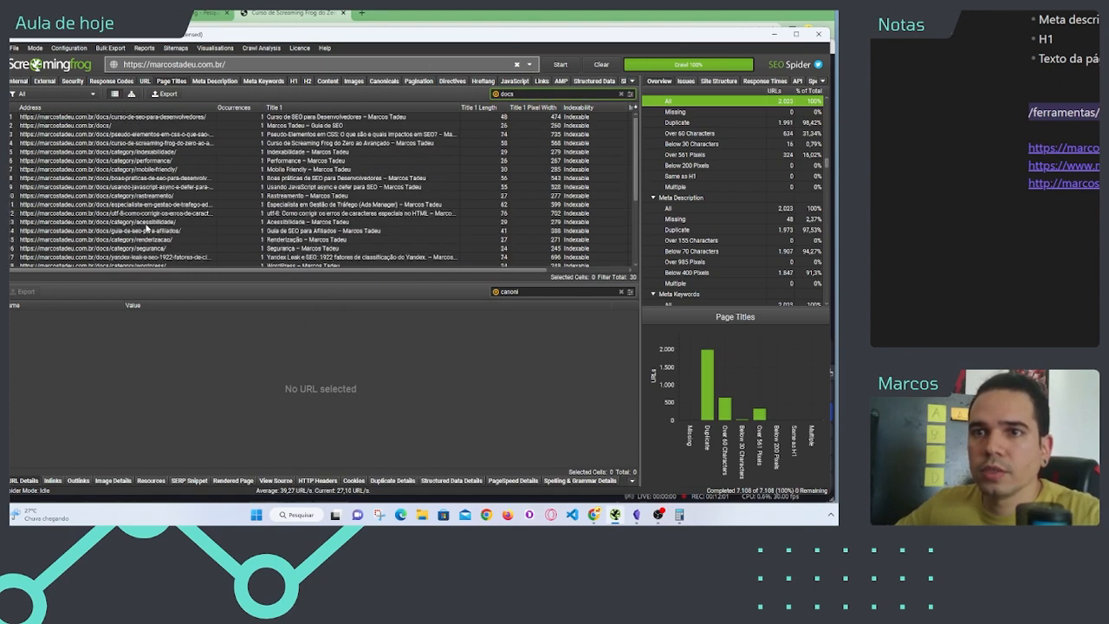
pyautogui.click(119, 117)
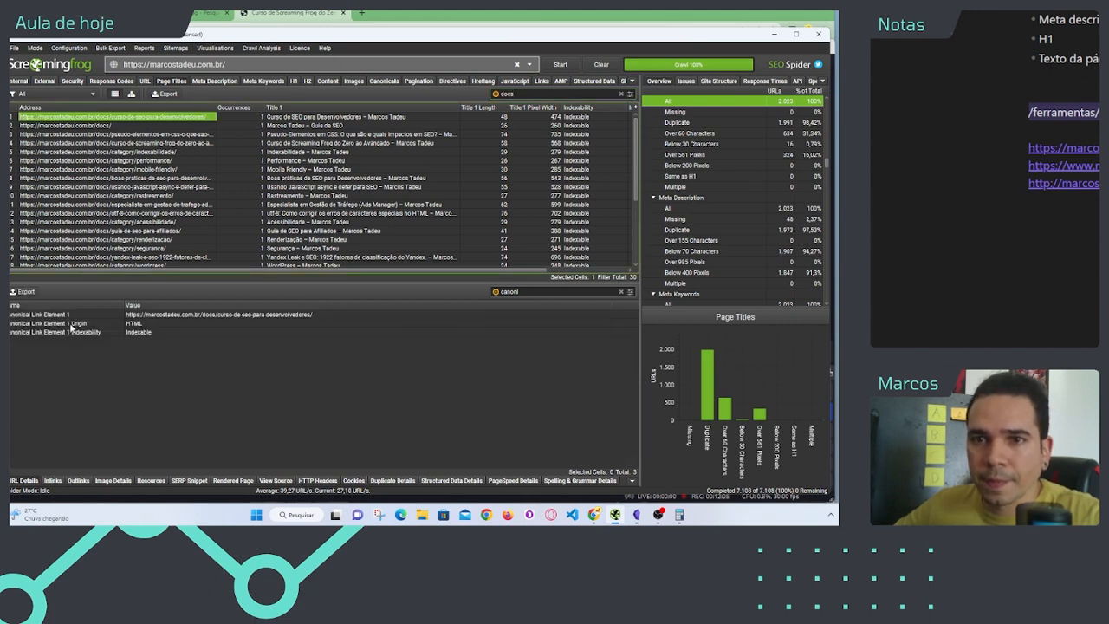
# Step: Clear the "canoni" search from the page's details and highlight the Canonical Link Element 1 entry in the full list
pyautogui.doubleClick(529, 292)
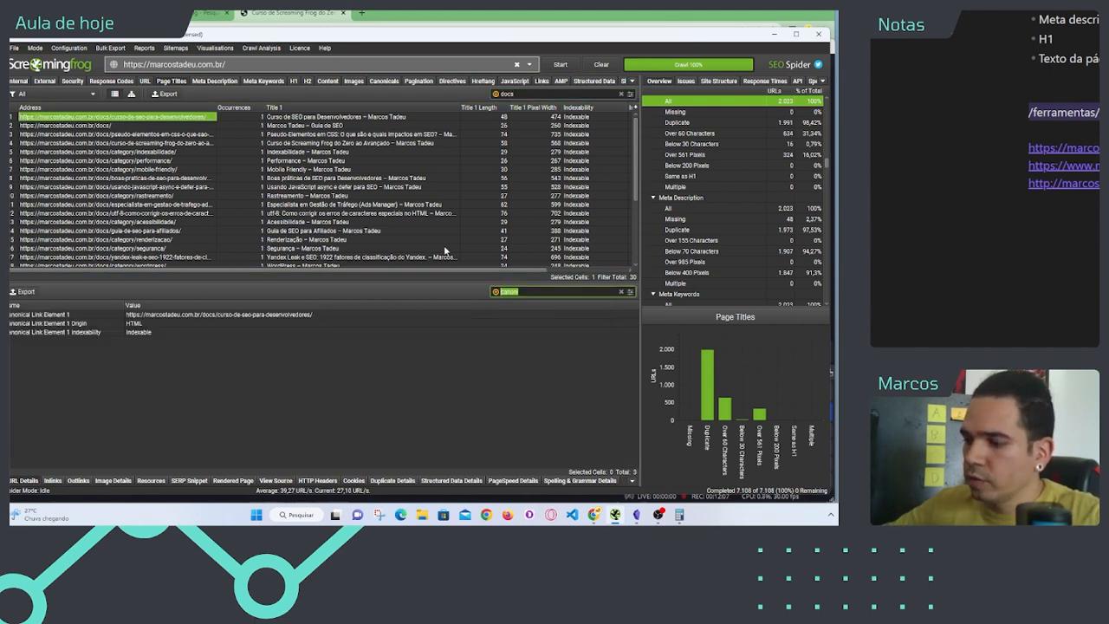
pyautogui.press('BackSpace')
pyautogui.click(200, 368)
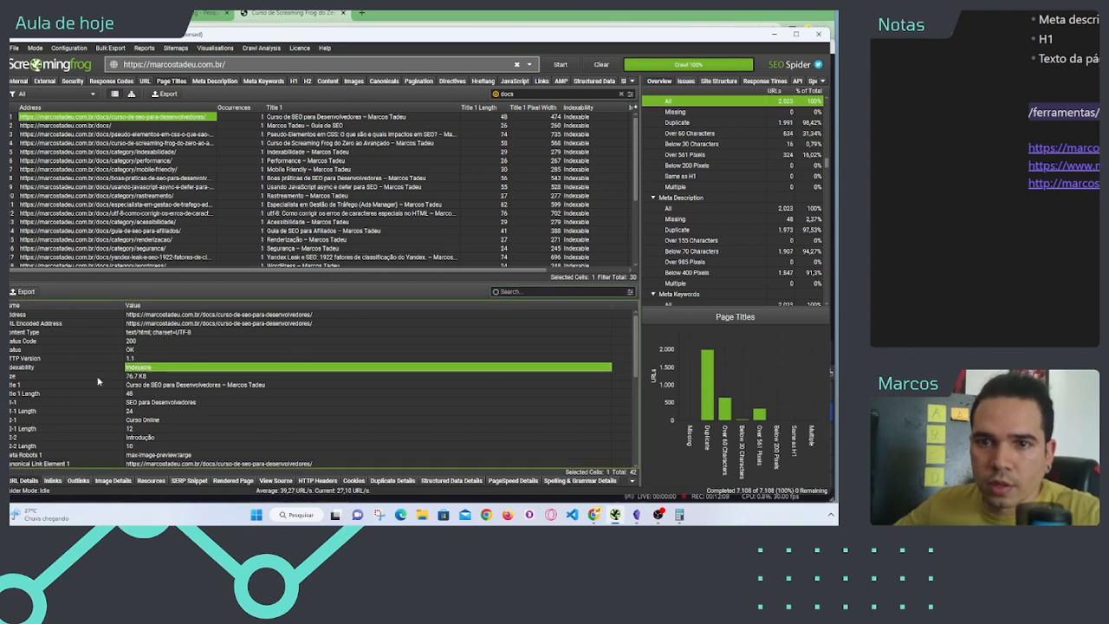
pyautogui.scroll(-1, 45, 388)
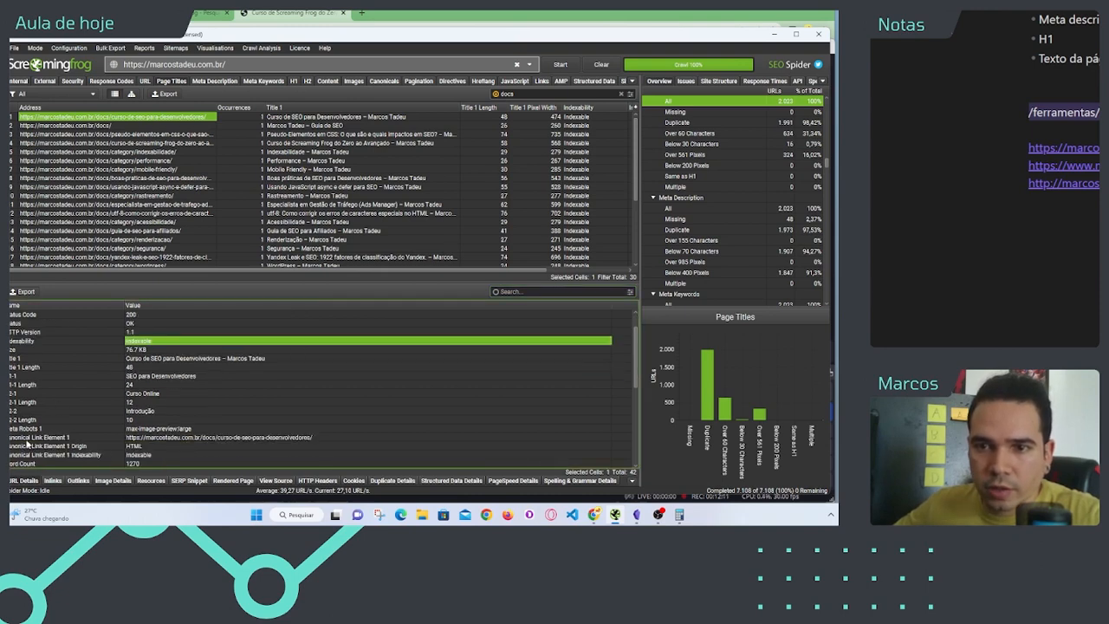
pyautogui.moveTo(27, 441); pyautogui.dragTo(162, 435)
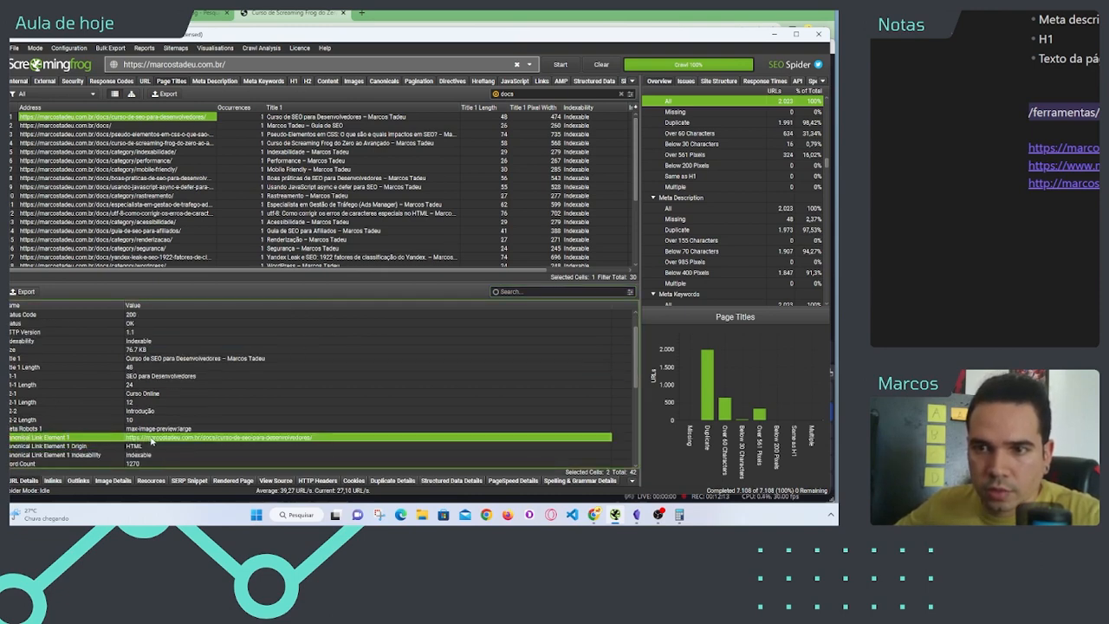
# Step: Search the URL details of /docs/curso-de-seo-para-desenvolvedores/ for "cano" and highlight the Canonical Link Element 1 row
pyautogui.click(526, 292)
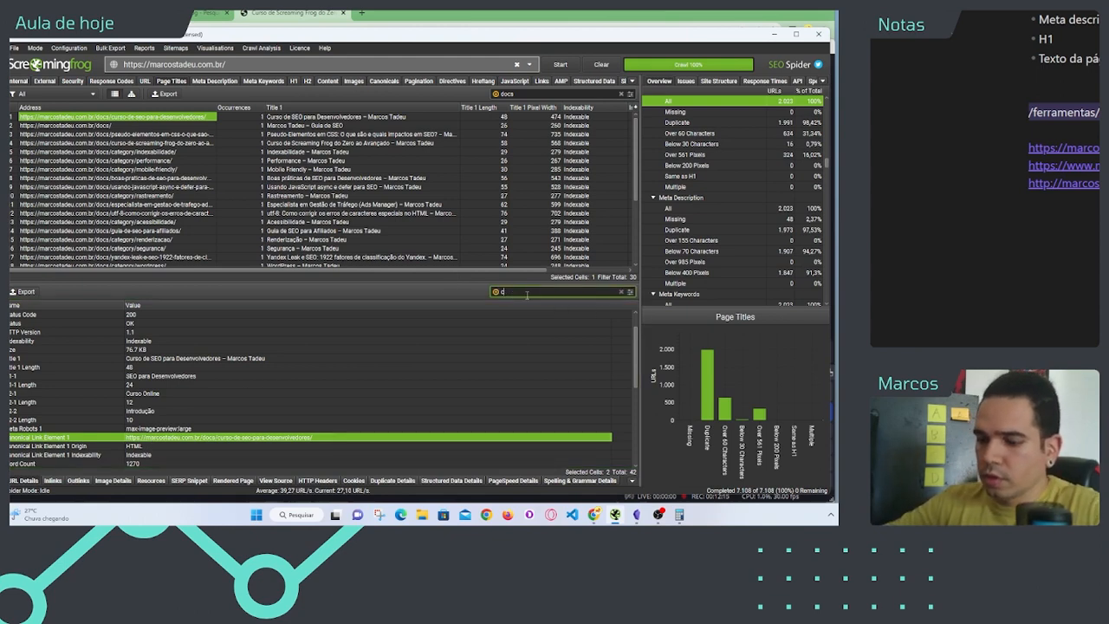
pyautogui.write('cano')
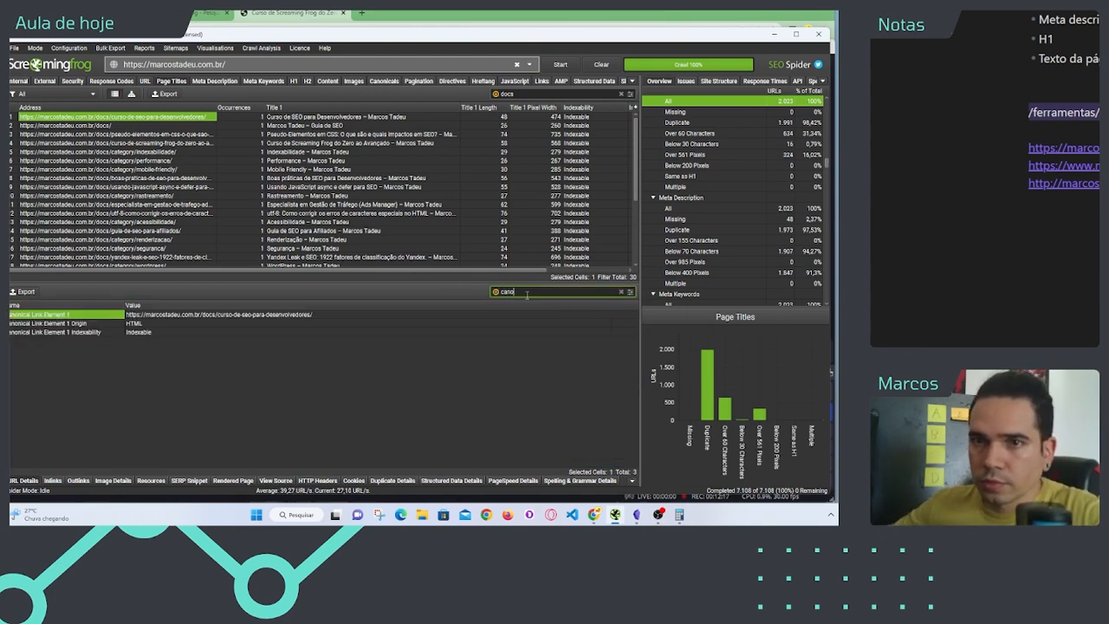
pyautogui.click(278, 315)
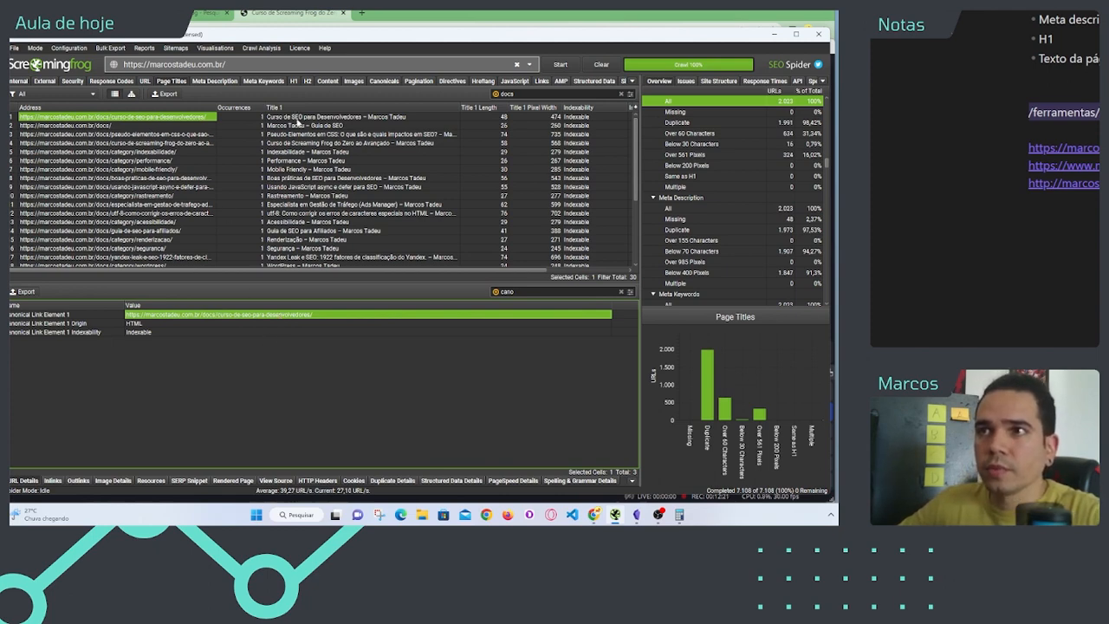
pyautogui.click(296, 116)
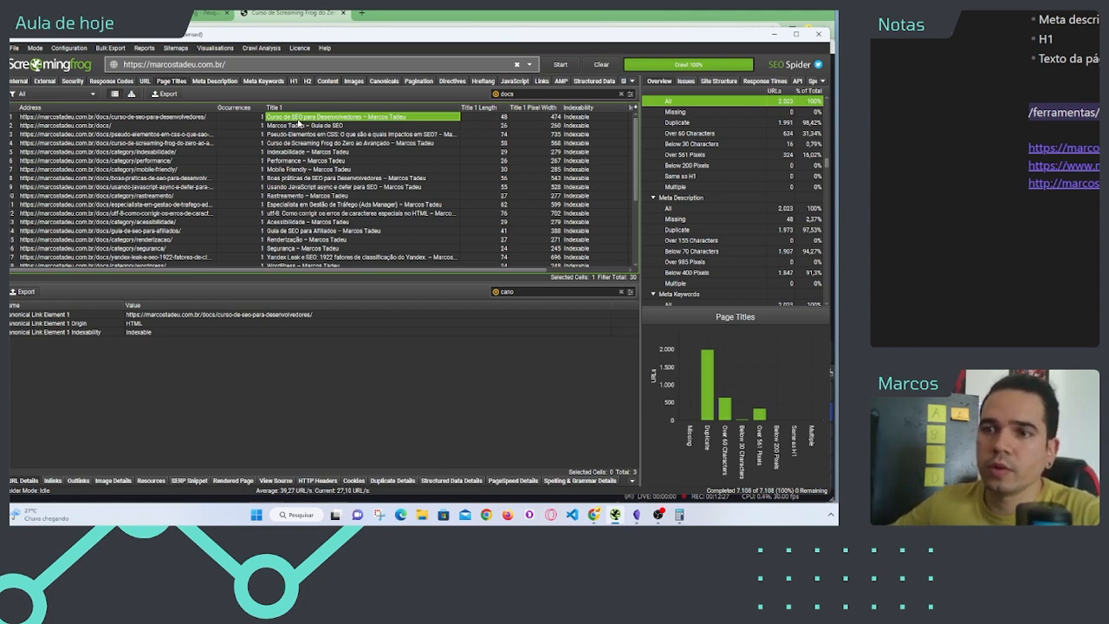
pyautogui.click(213, 315)
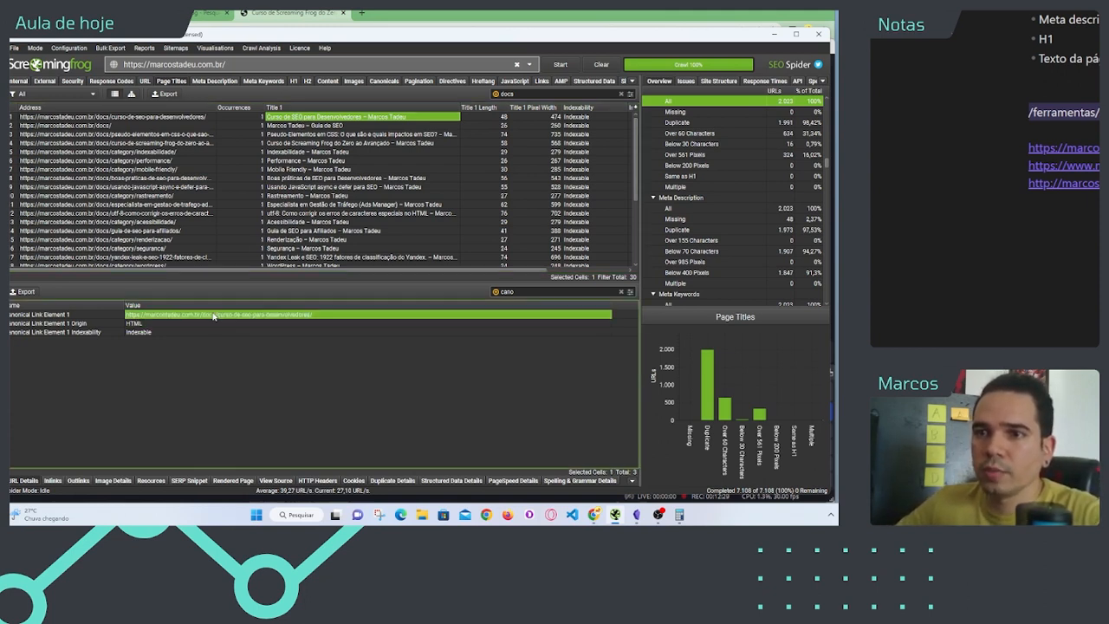
pyautogui.moveTo(86, 317); pyautogui.dragTo(87, 316)
pyautogui.moveTo(87, 316); pyautogui.dragTo(173, 316)
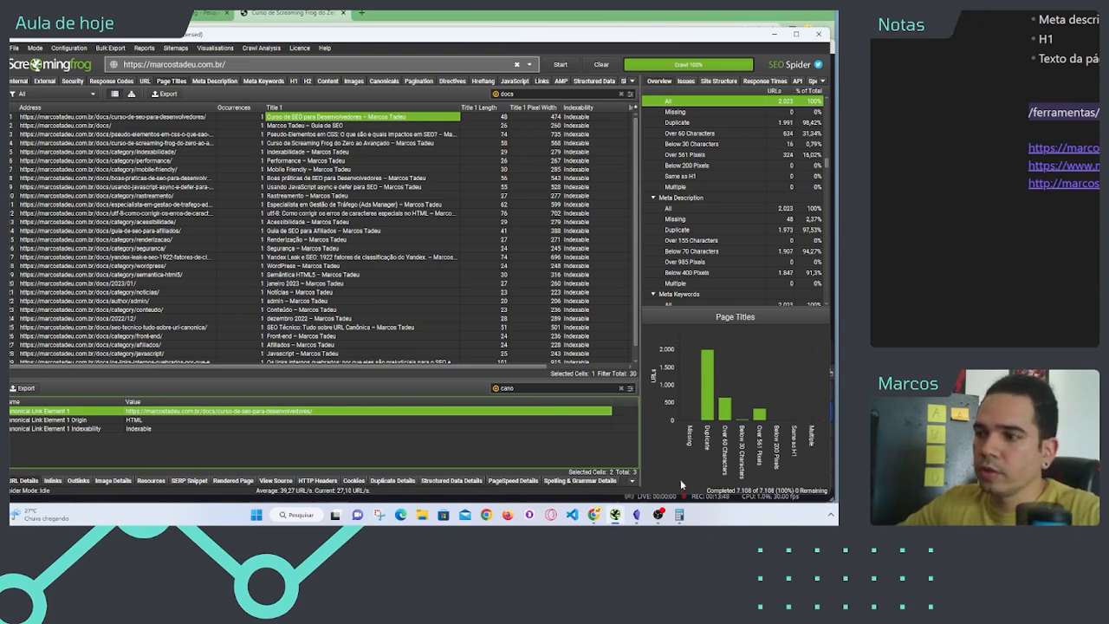
# Step: Switch to the Calculator and highlight the whole-number part of the 1991 ÷ 4 result
pyautogui.click(679, 514)
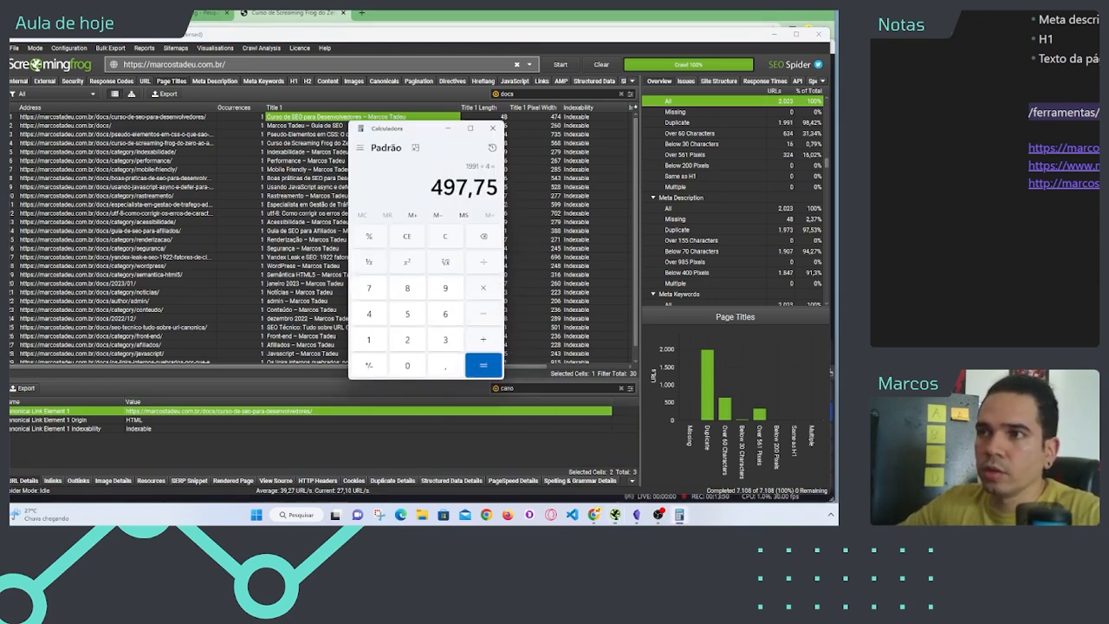
pyautogui.moveTo(430, 187); pyautogui.dragTo(468, 187)
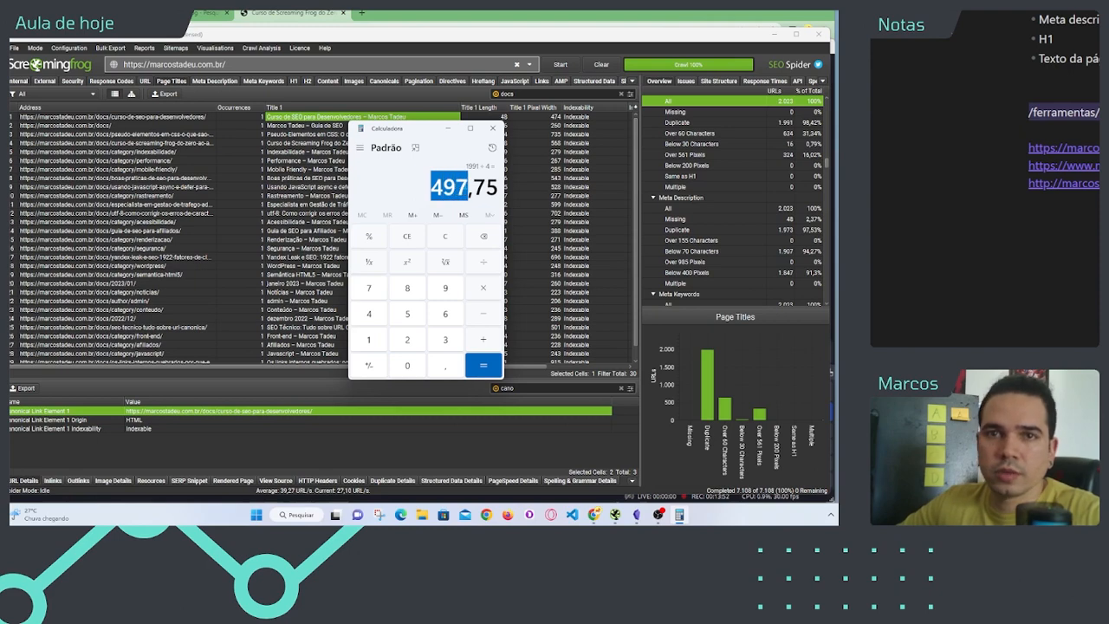
pyautogui.click(461, 186)
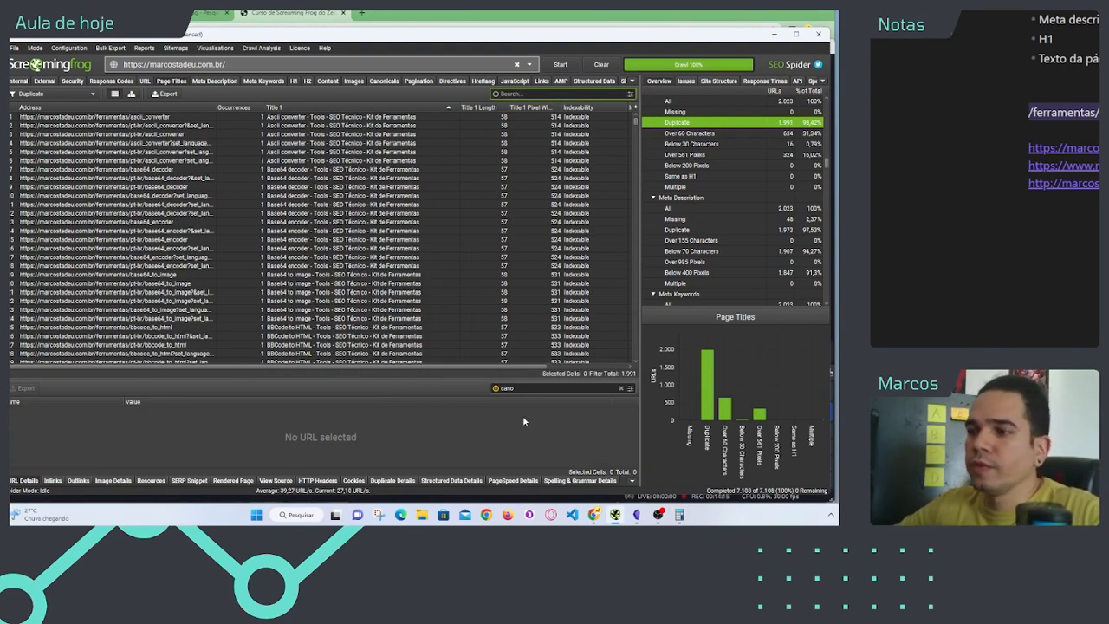
# Step: Check a duplicate Base64 decoder title for canonical details, and change the page titles filter to All with the home page row selected
pyautogui.click(438, 213)
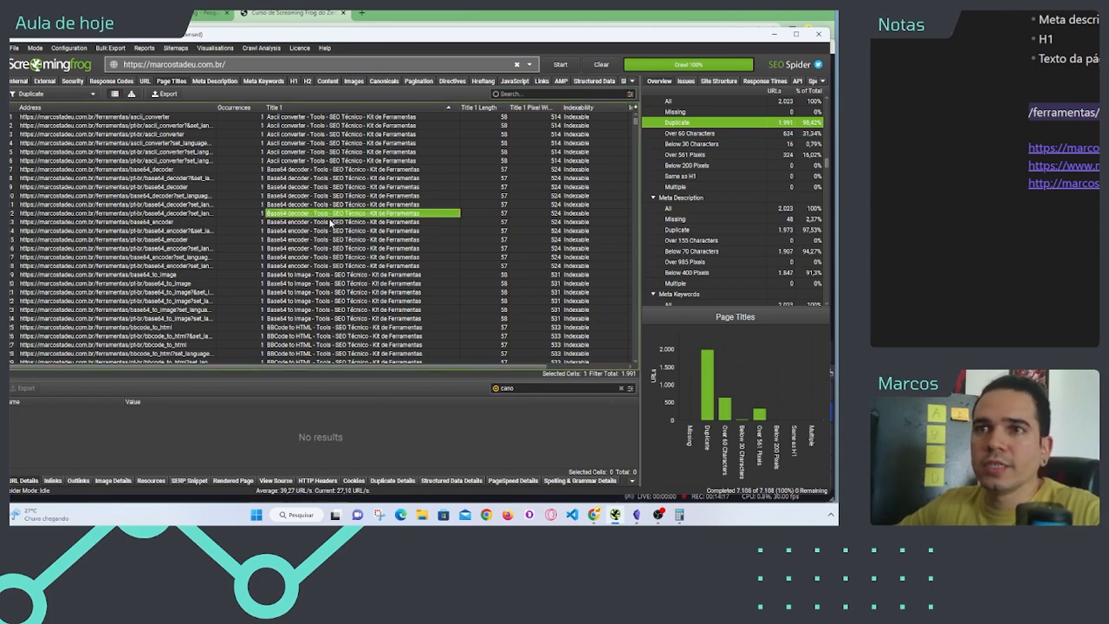
pyautogui.click(52, 94)
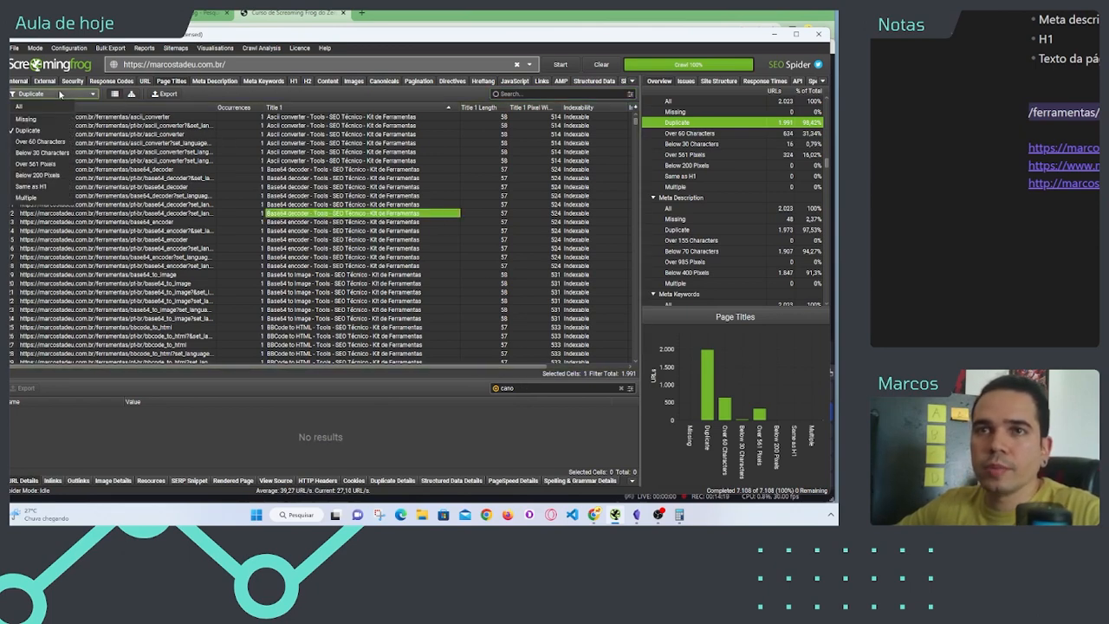
pyautogui.click(20, 106)
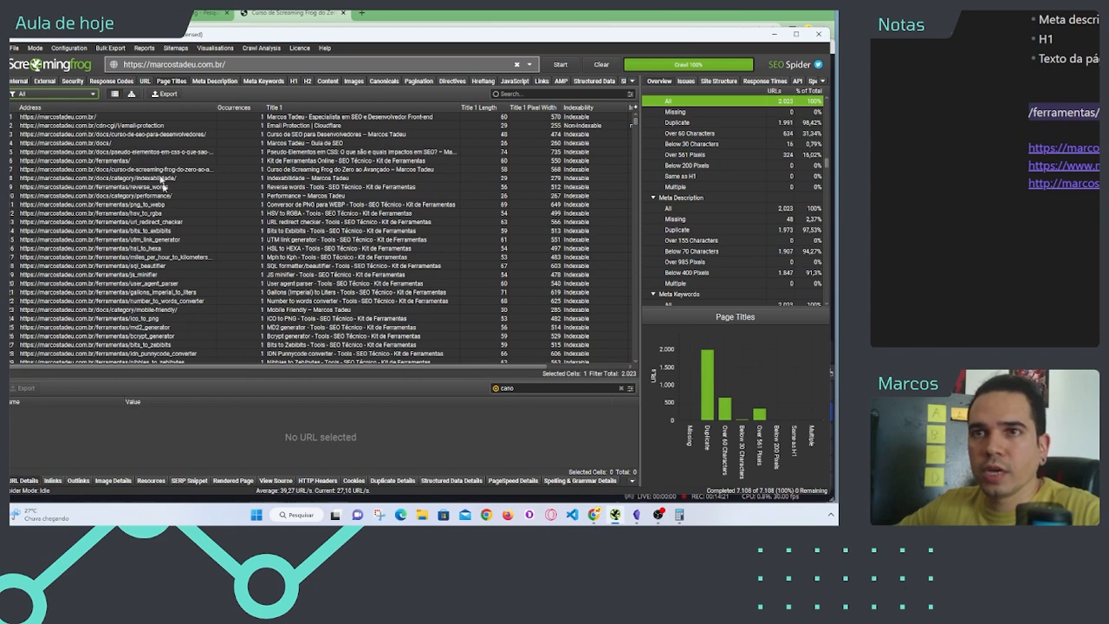
pyautogui.moveTo(183, 119); pyautogui.dragTo(279, 110)
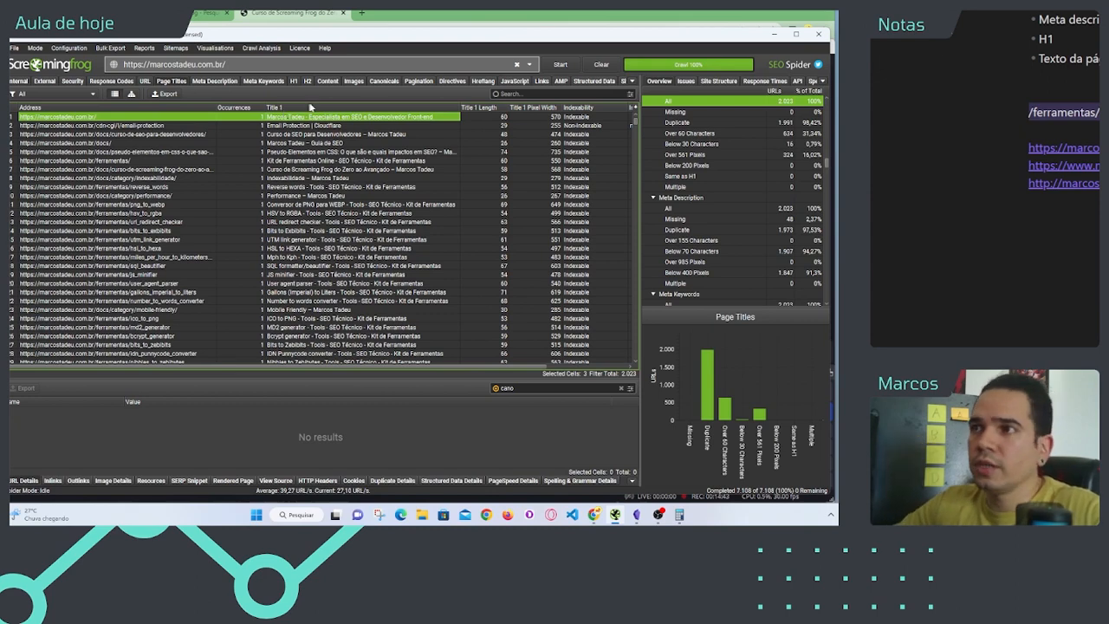
# Step: Filter the page titles list by "docs" and select the /docs/curso-de-seo-para-desenvolvedores/ address to inspect its canonical details
pyautogui.scroll(-1, 364, 174)
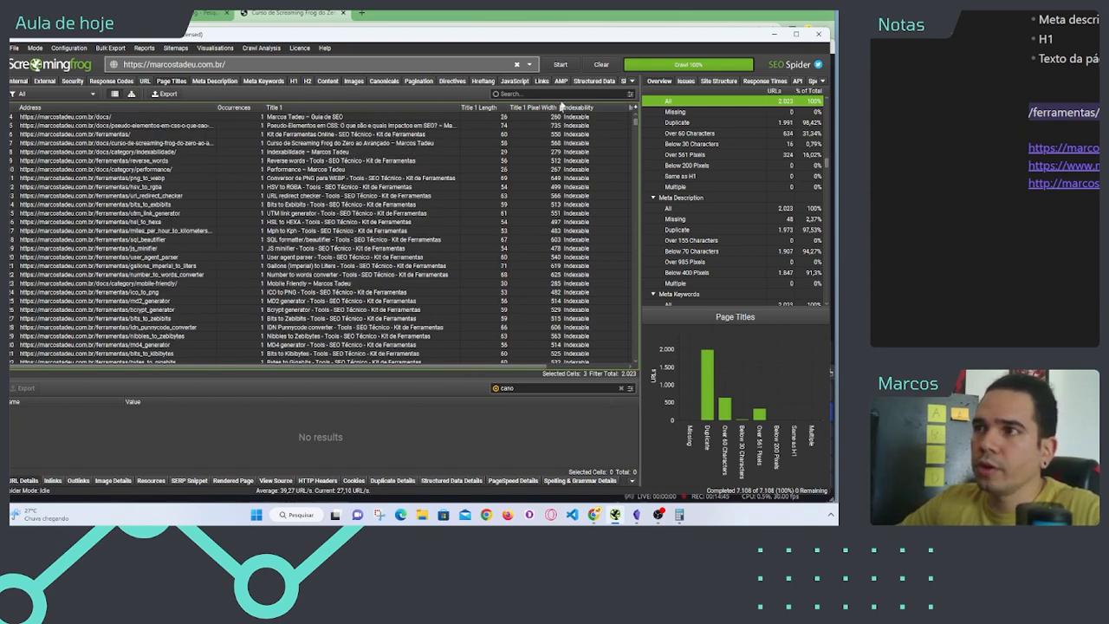
pyautogui.click(563, 95)
pyautogui.write('docs')
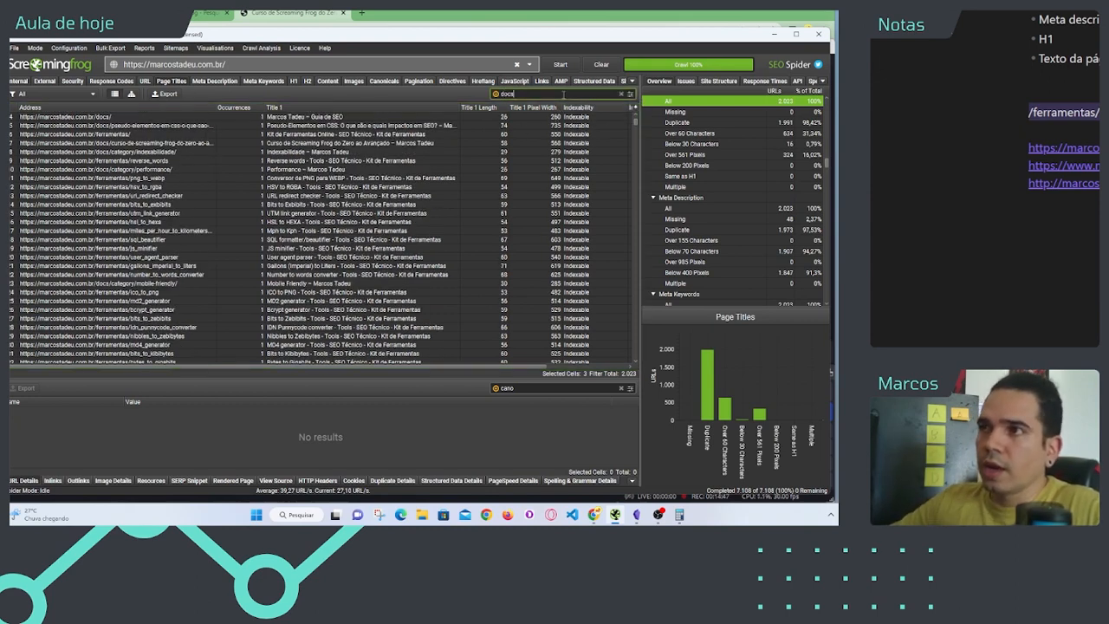
pyautogui.scroll(1, 156, 312)
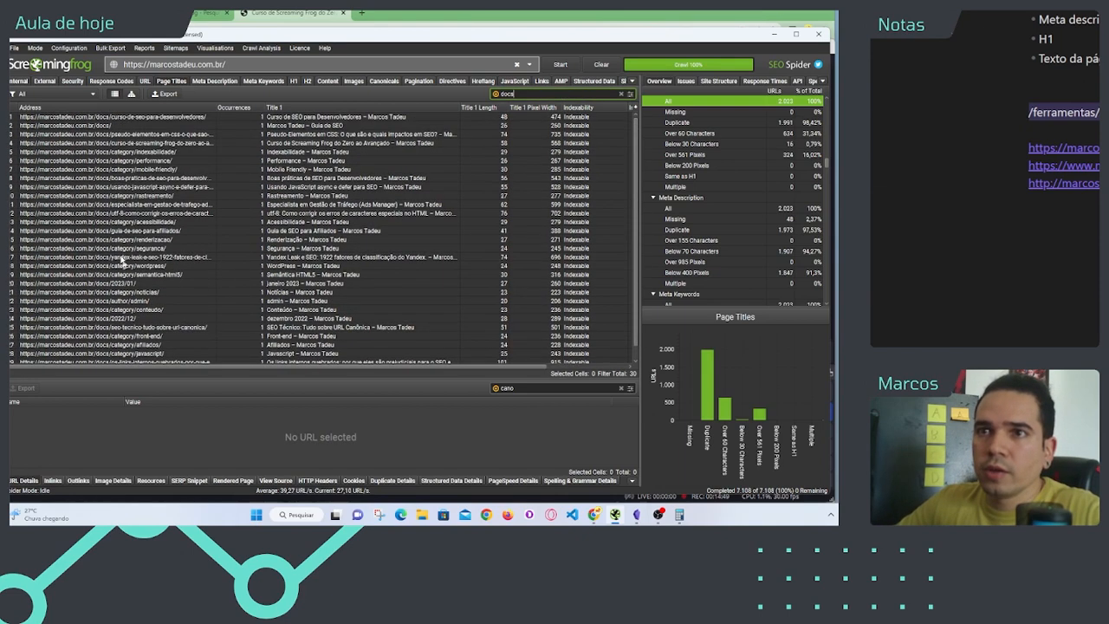
pyautogui.click(126, 161)
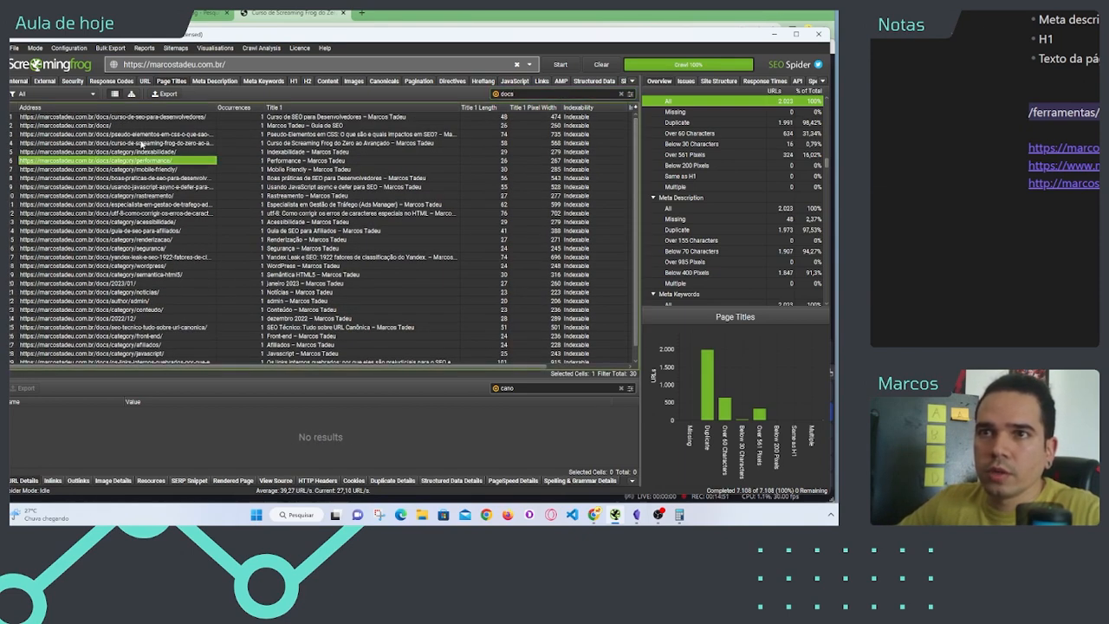
pyautogui.click(143, 135)
pyautogui.click(150, 117)
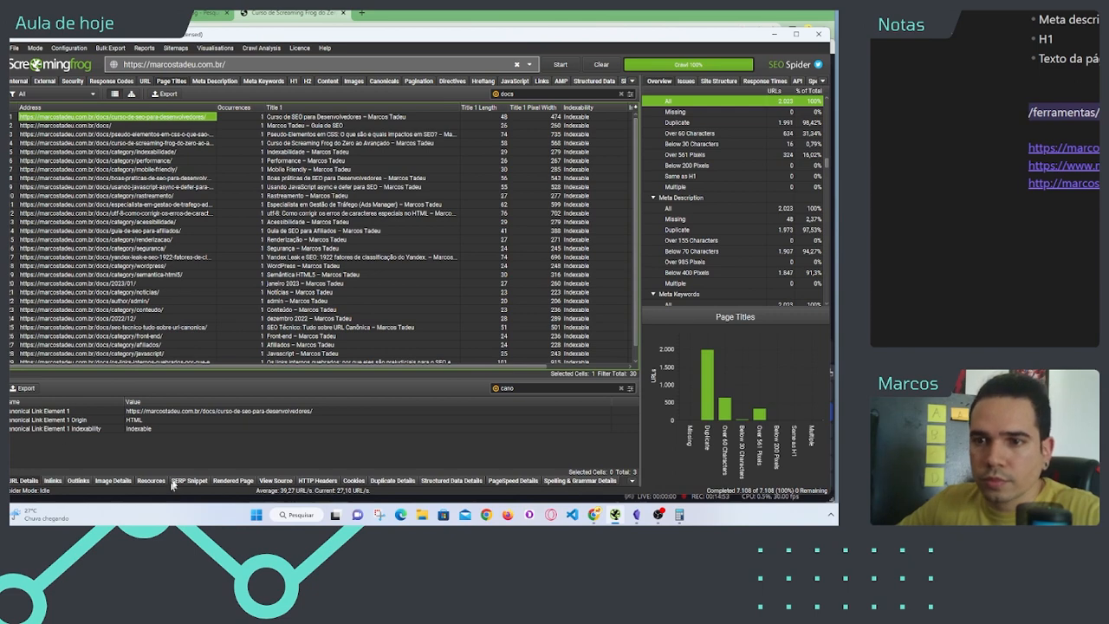
# Step: Change the search in the selected page's URL details to "canoni" and highlight the Canonical Link Element 1 value
pyautogui.click(542, 388)
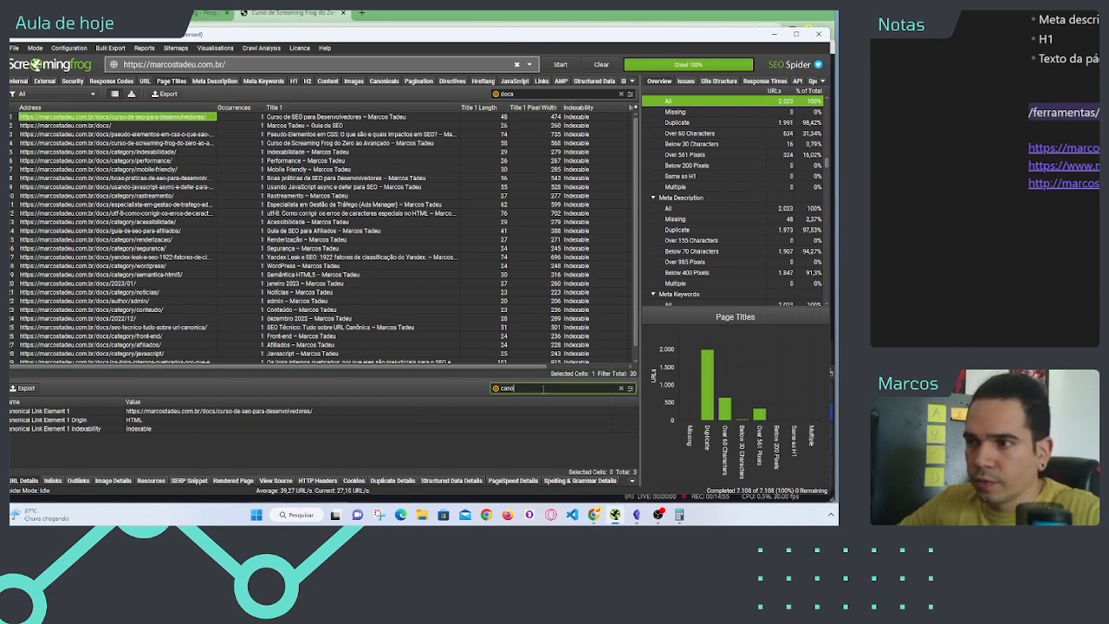
pyautogui.press('BackSpace')
pyautogui.write('canoni')
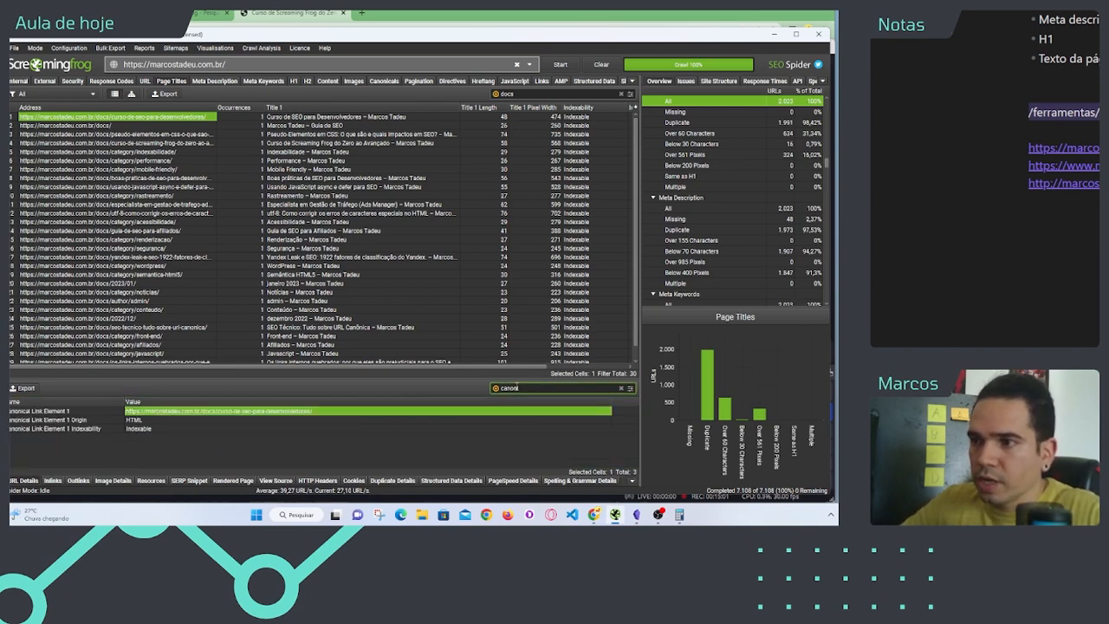
# Step: Clear the URL details search and highlight the Canonical Link Element 1 name and its Origin value in the full list
pyautogui.doubleClick(522, 387)
pyautogui.press('BackSpace')
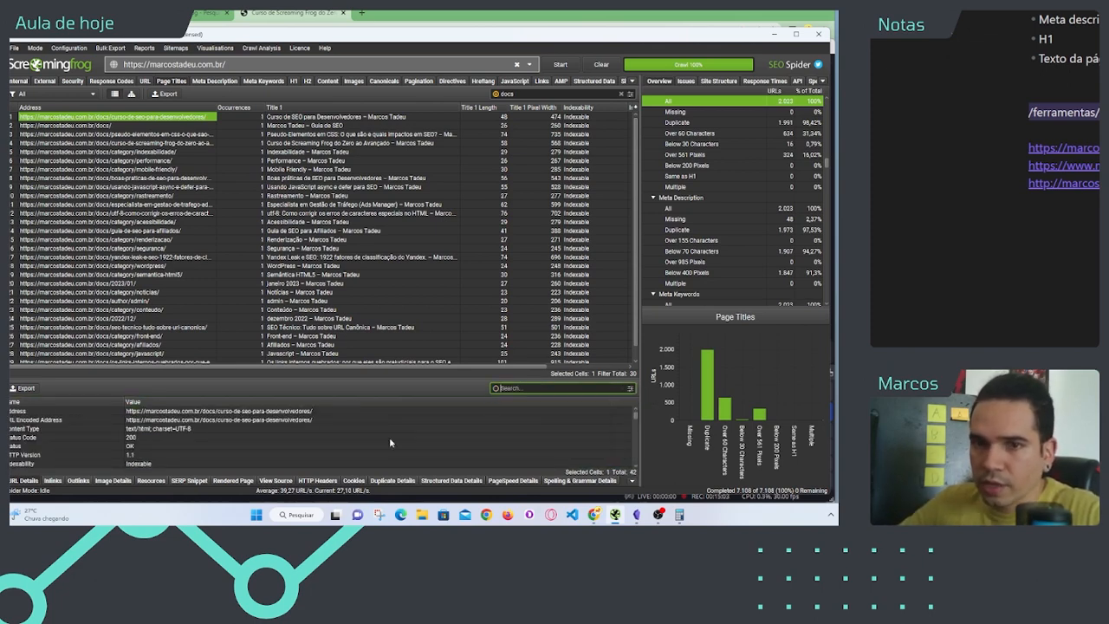
pyautogui.click(287, 447)
pyautogui.scroll(-3, 287, 446)
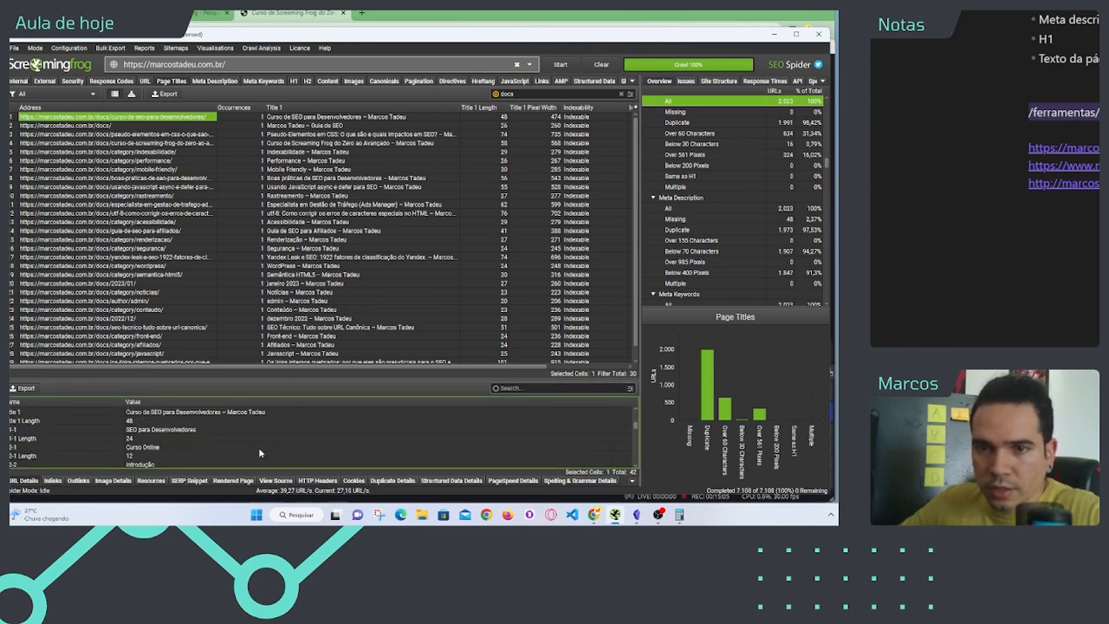
pyautogui.scroll(-5, 258, 447)
pyautogui.click(110, 423)
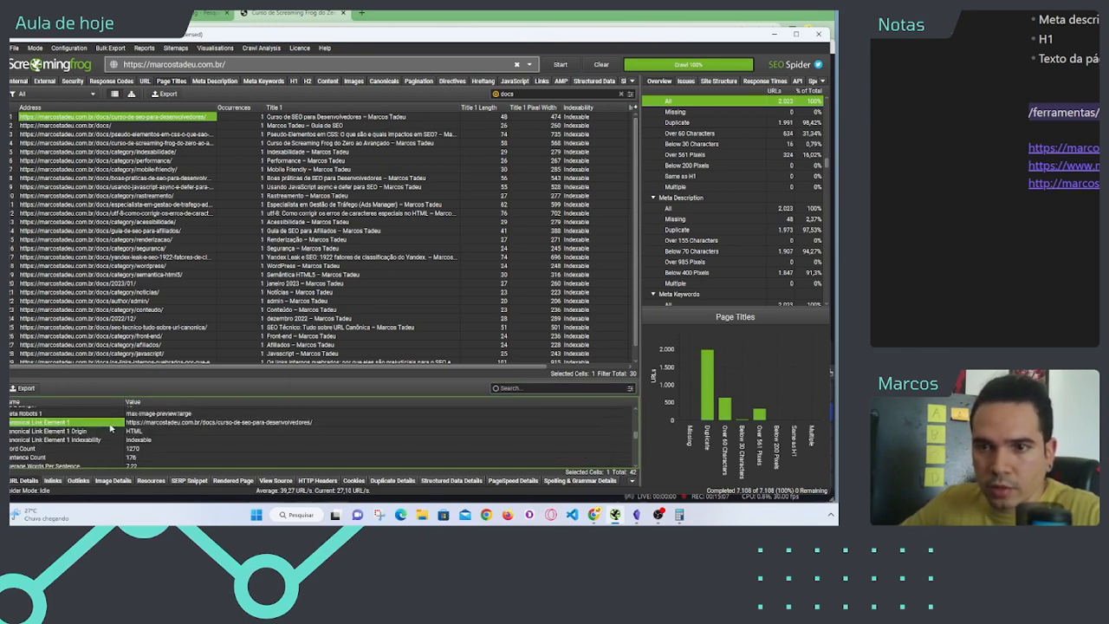
pyautogui.click(179, 430)
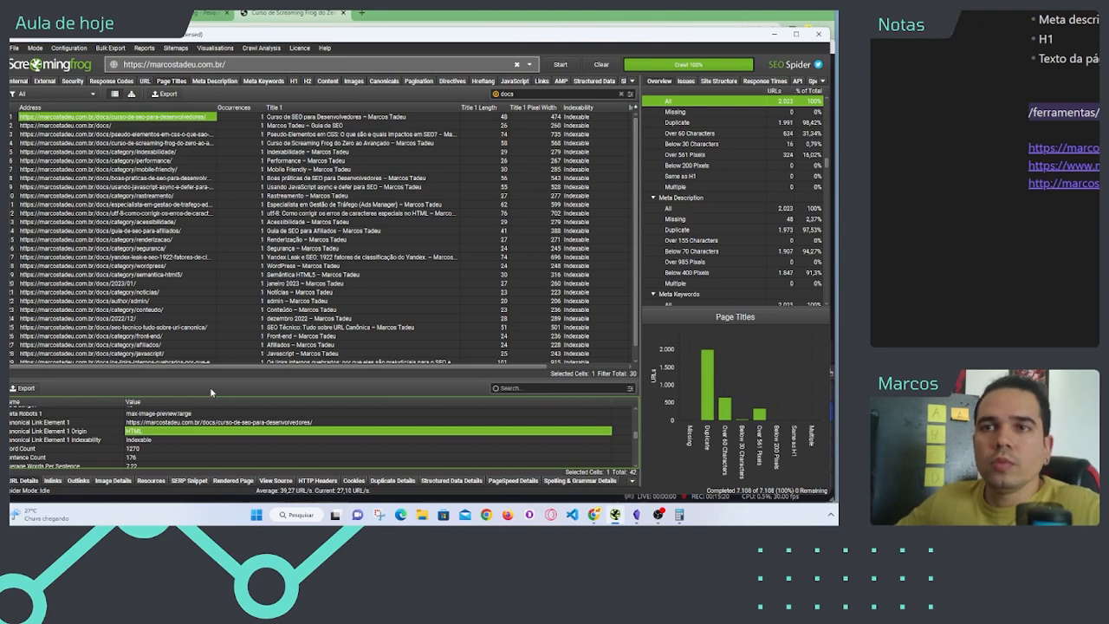